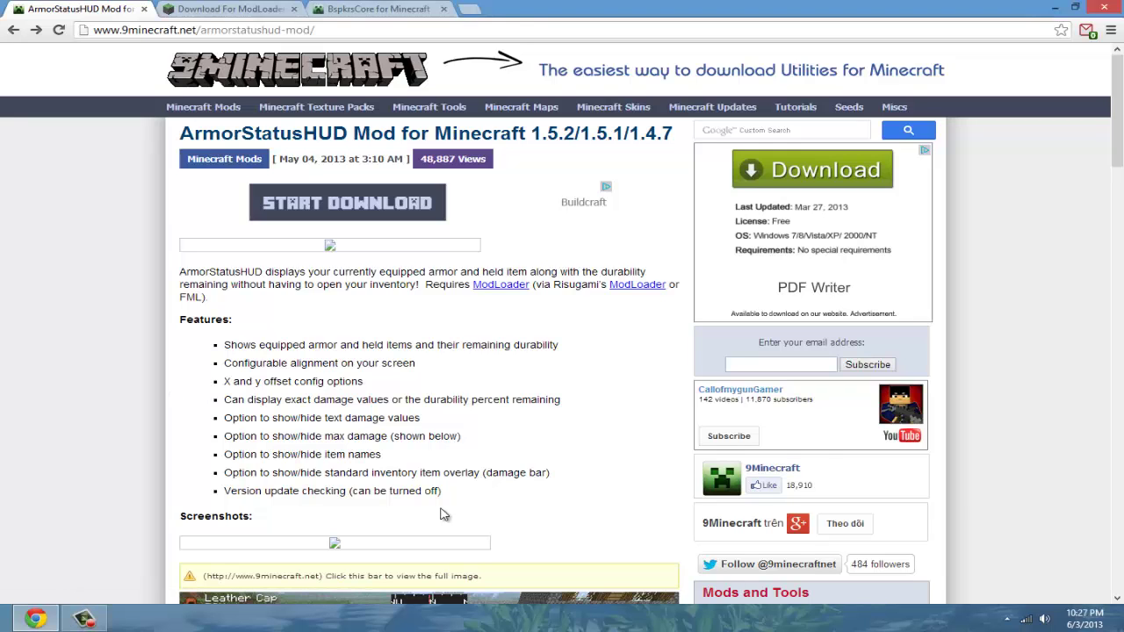
On the ModLoader download page, start the Alternative Download 'Download for ModLoader' link
scroll(444, 514, down, 4)
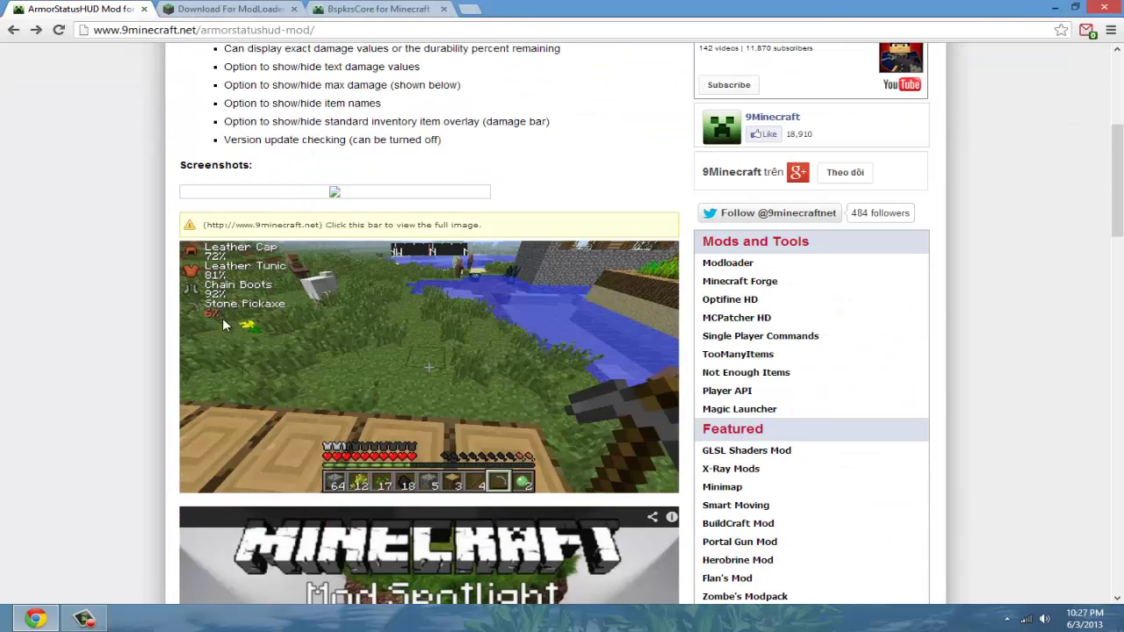
scroll(223, 325, up, 1)
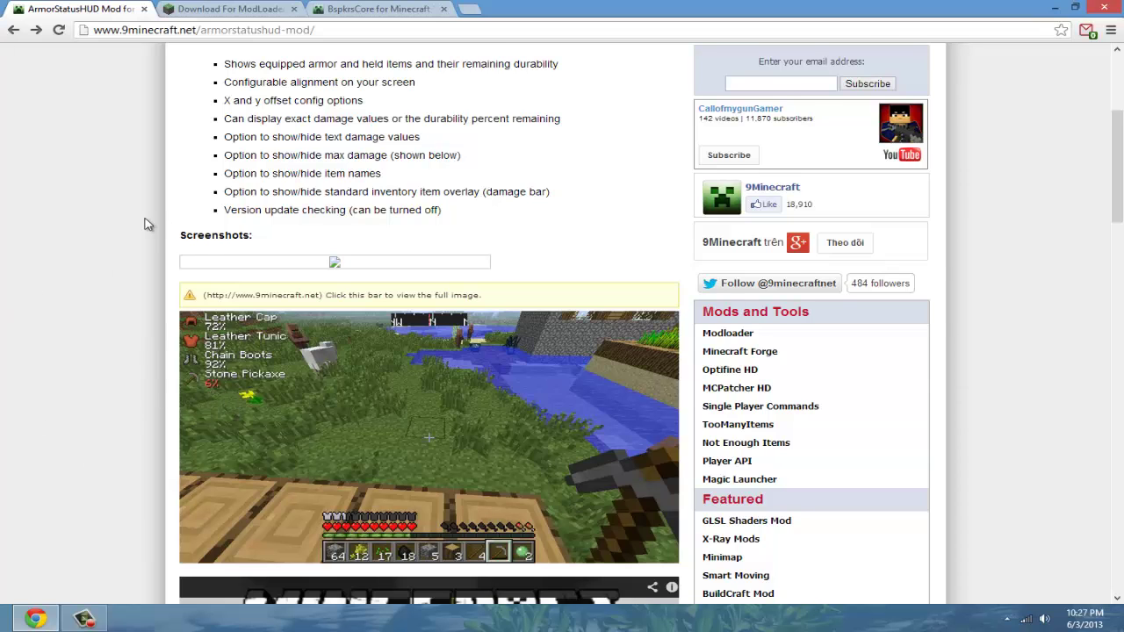
scroll(138, 225, up, 3)
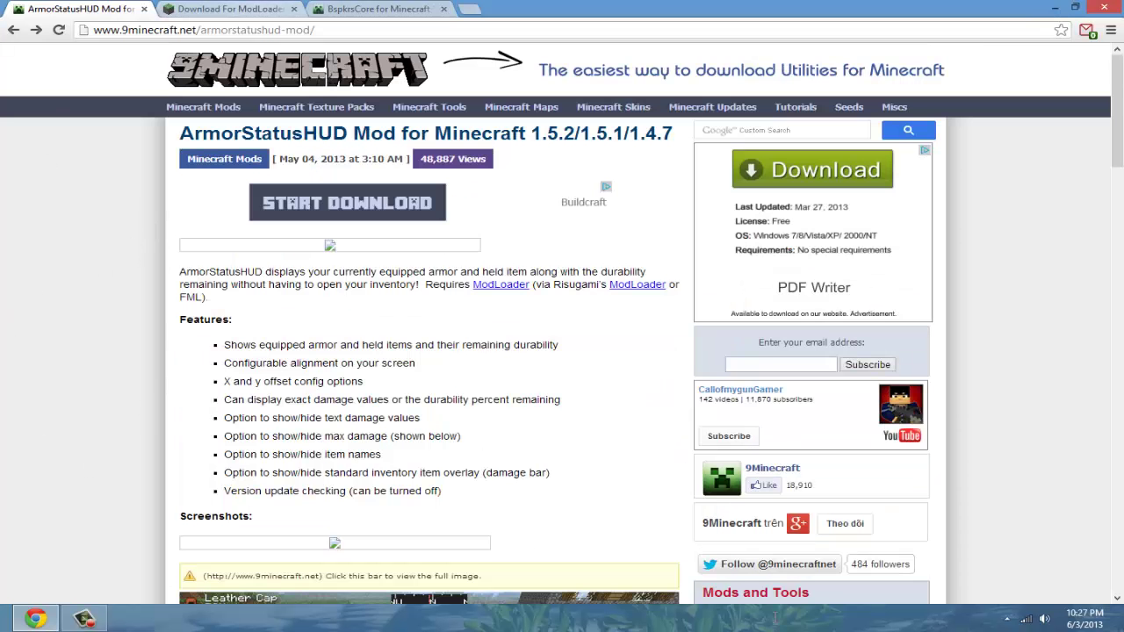
click(211, 11)
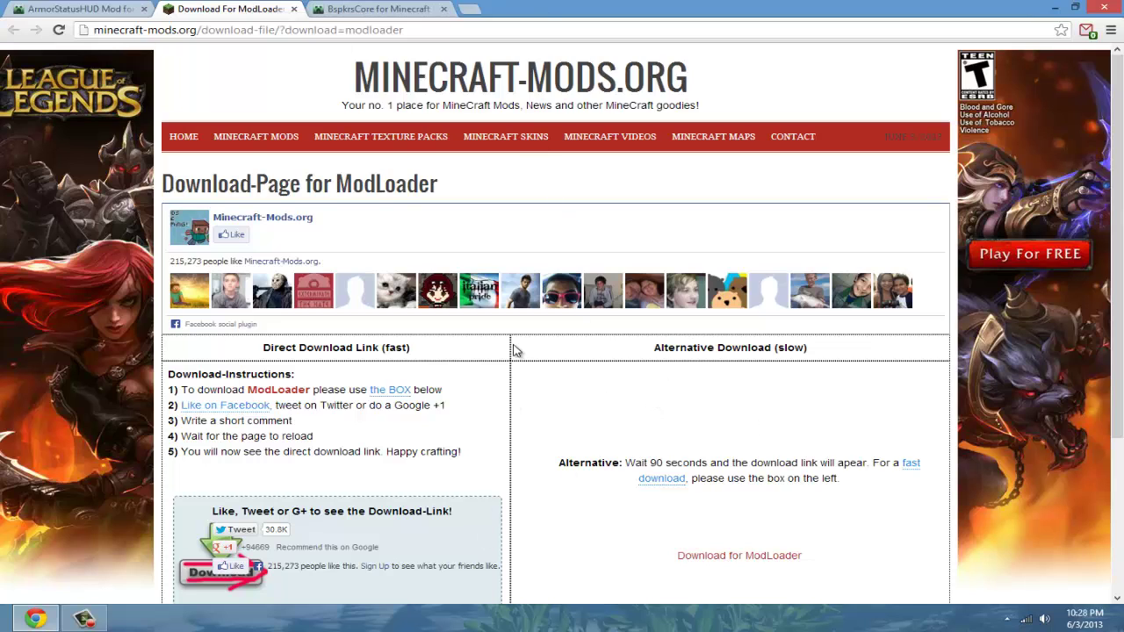
scroll(691, 439, down, 2)
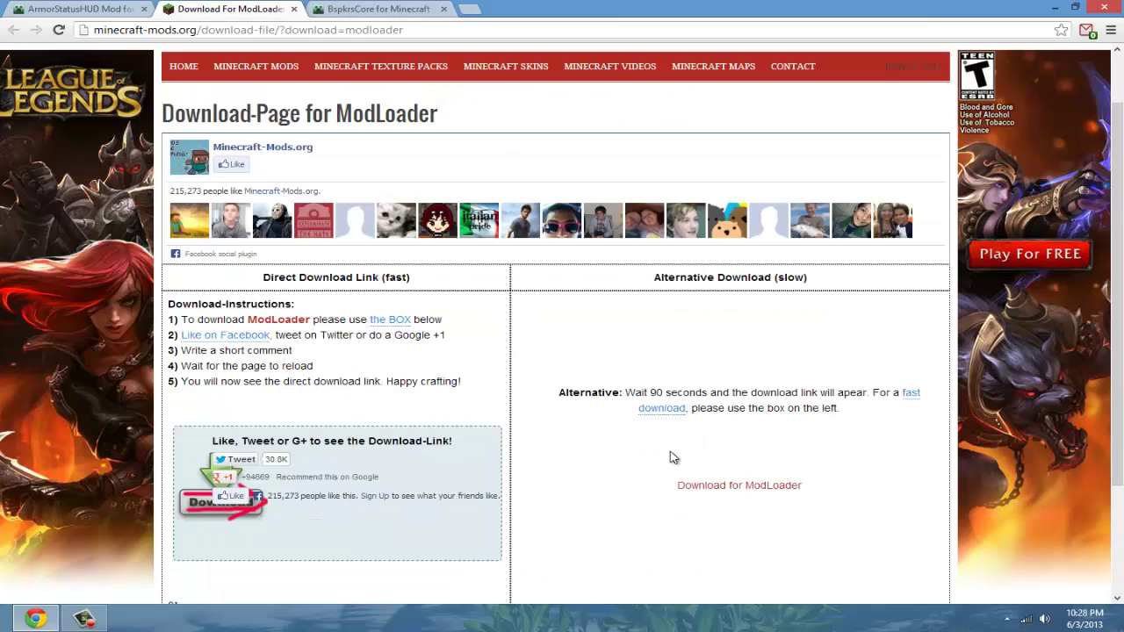
scroll(843, 428, up, 2)
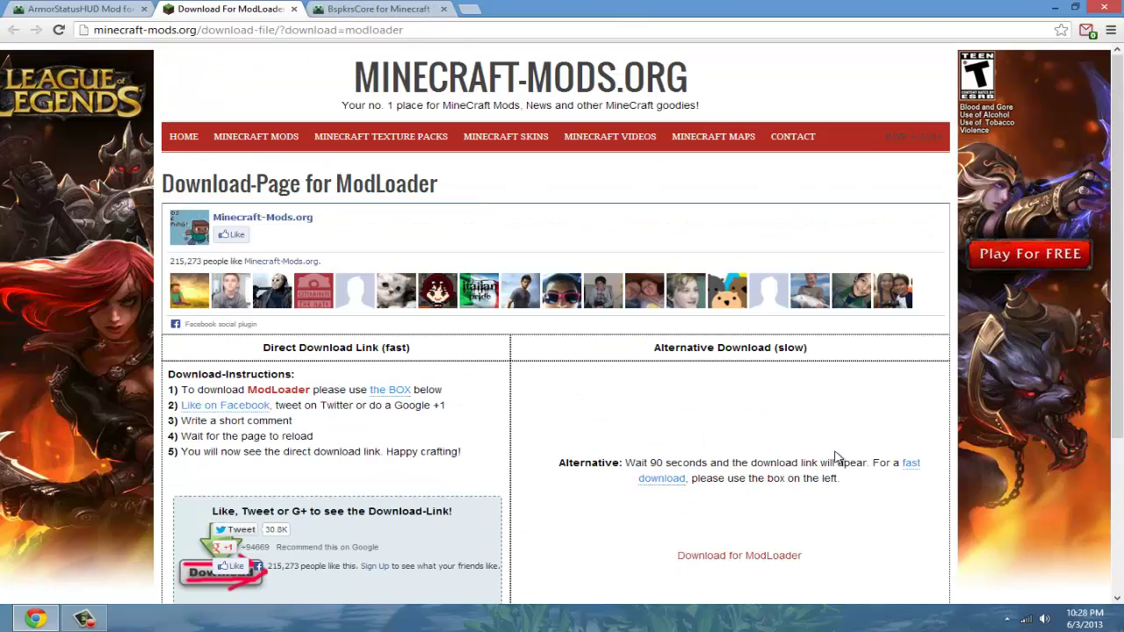
scroll(773, 549, down, 1)
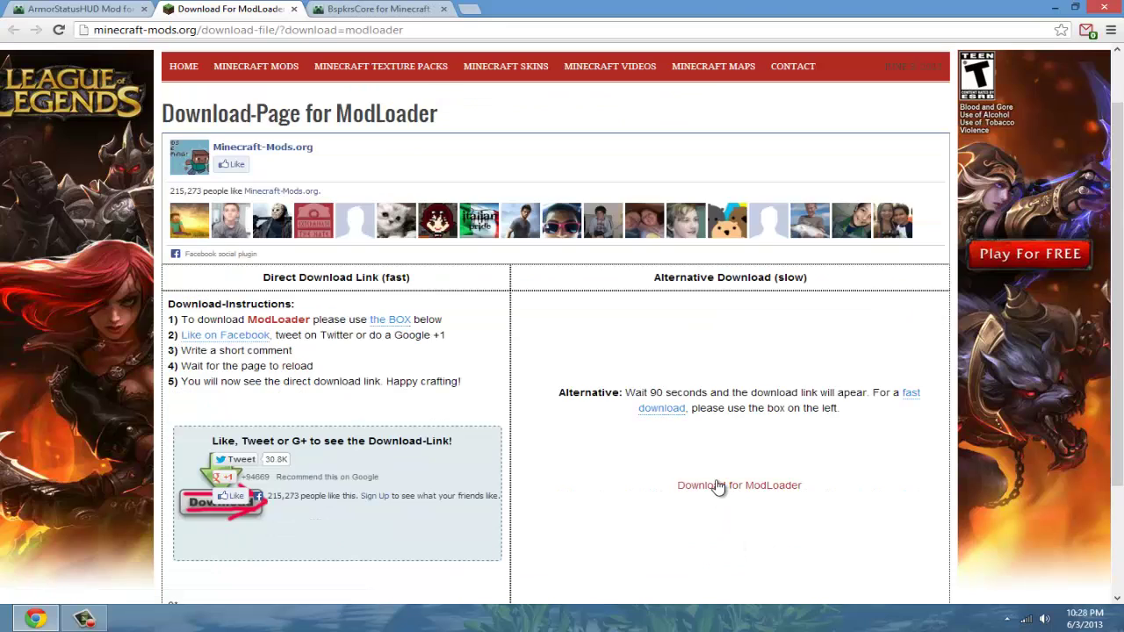
click(717, 485)
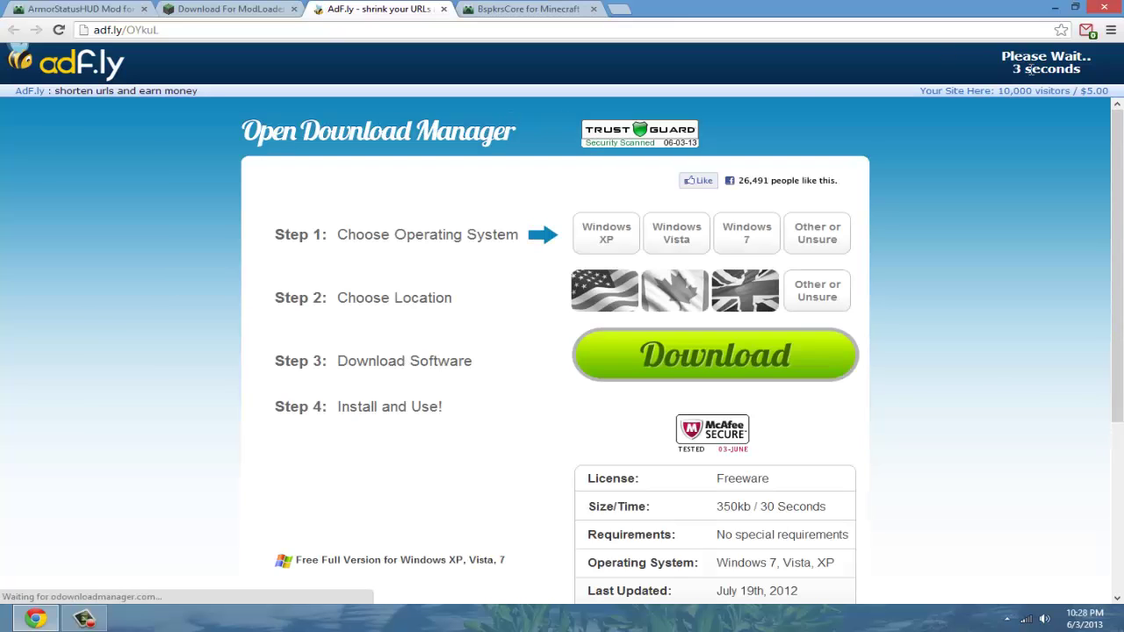
Skip the adf.ly ad and download modloader.zip from MediaFire, retrying after the error page
click(295, 10)
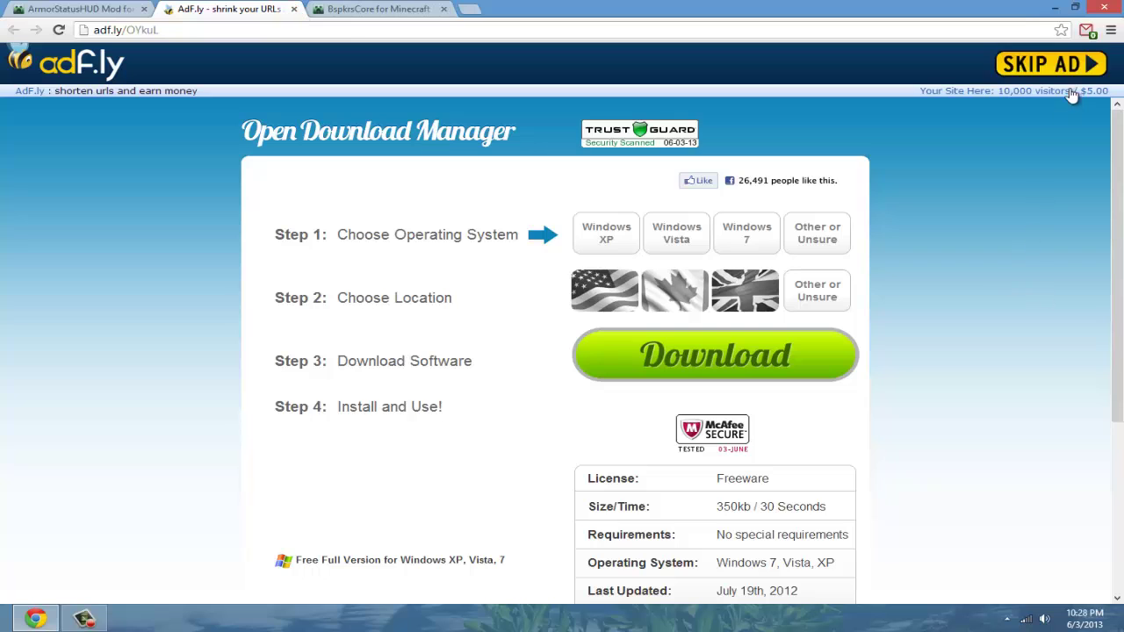
click(1058, 70)
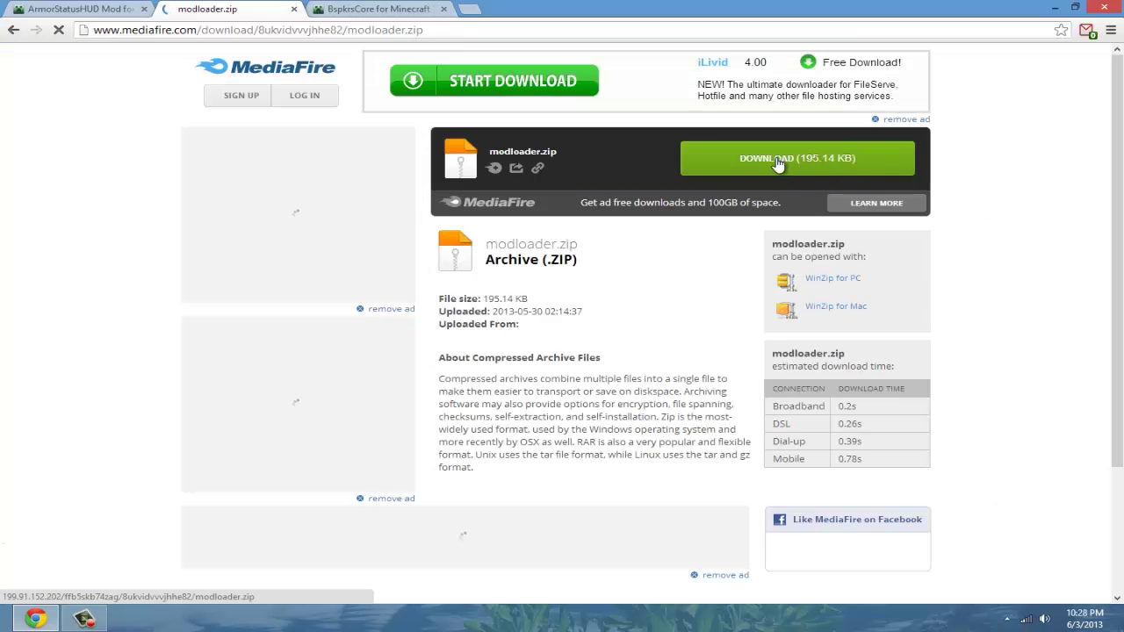
click(777, 162)
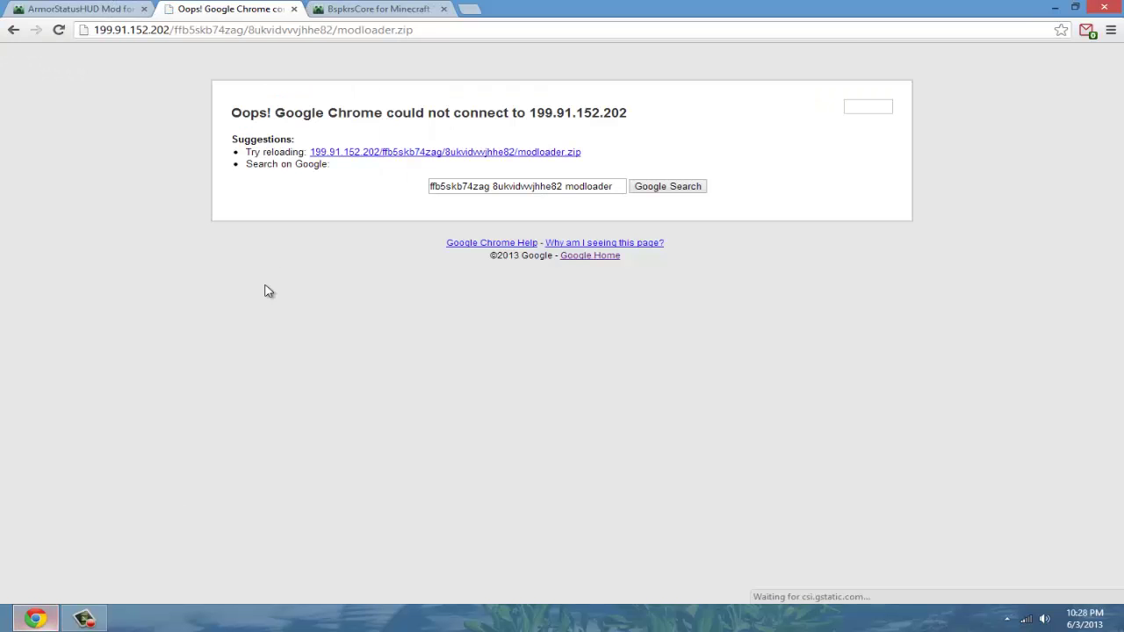
click(416, 155)
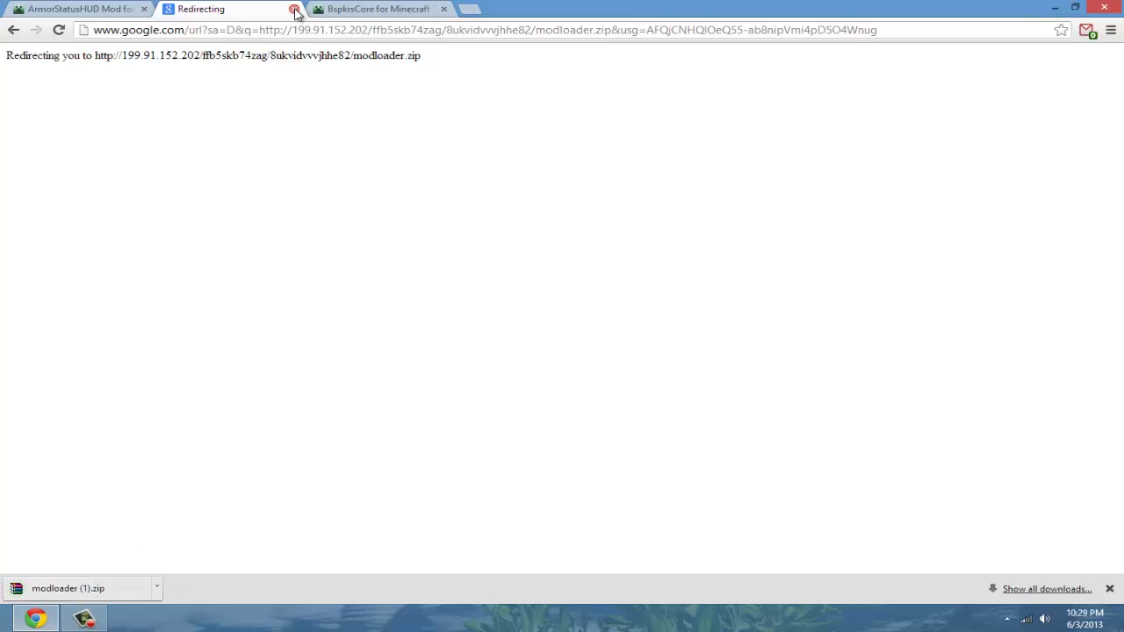
Drag modloader (1).zip from Chrome's download bar onto the desktop and position its icon
click(294, 10)
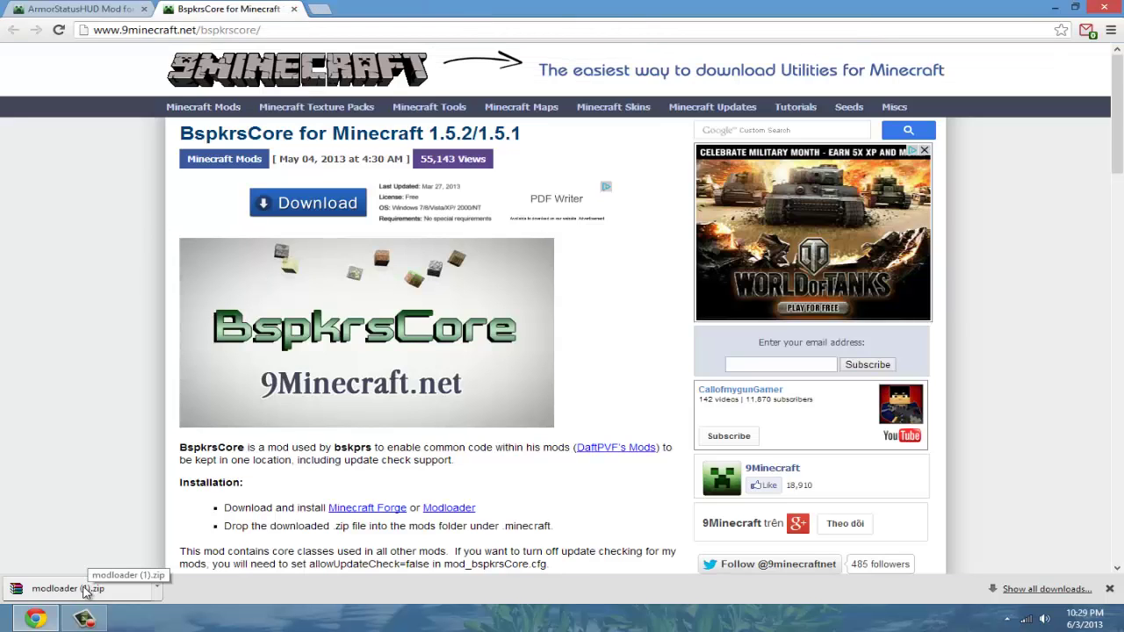
mouse_move(77, 590)
mouse_down()
mouse_move(275, 562)
mouse_move(580, 545)
mouse_move(1067, 606)
mouse_move(799, 303)
mouse_move(573, 184)
mouse_up()
drag(548, 113, 552, 188)
click(640, 196)
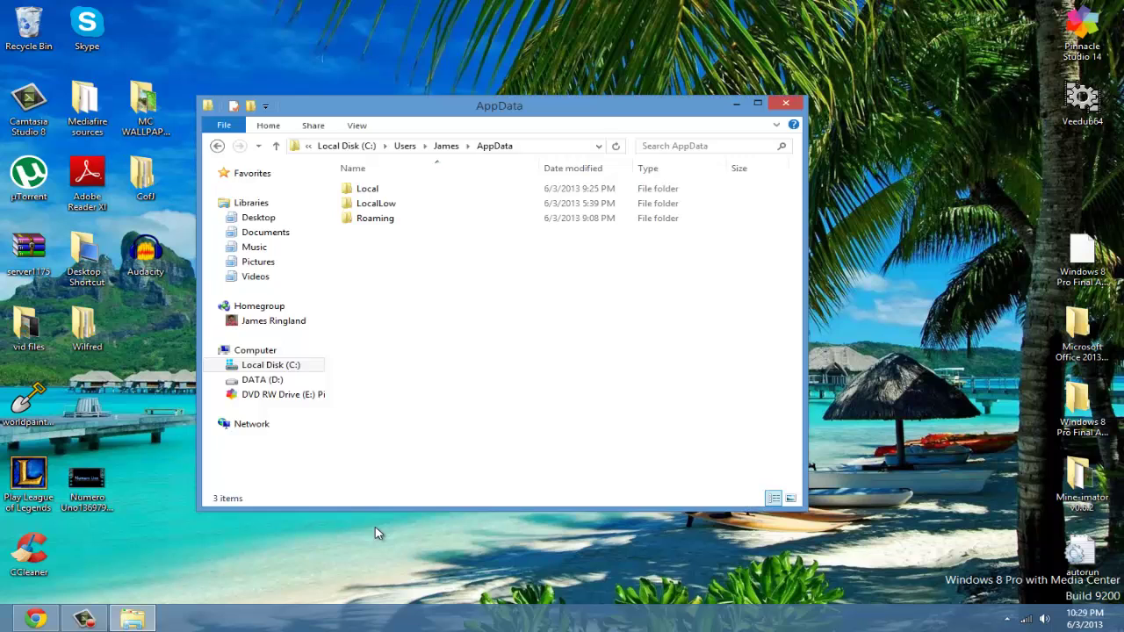
Browse to AppData > Roaming > .minecraft > bin and bring up Open with for minecraft.jar
double_click(419, 219)
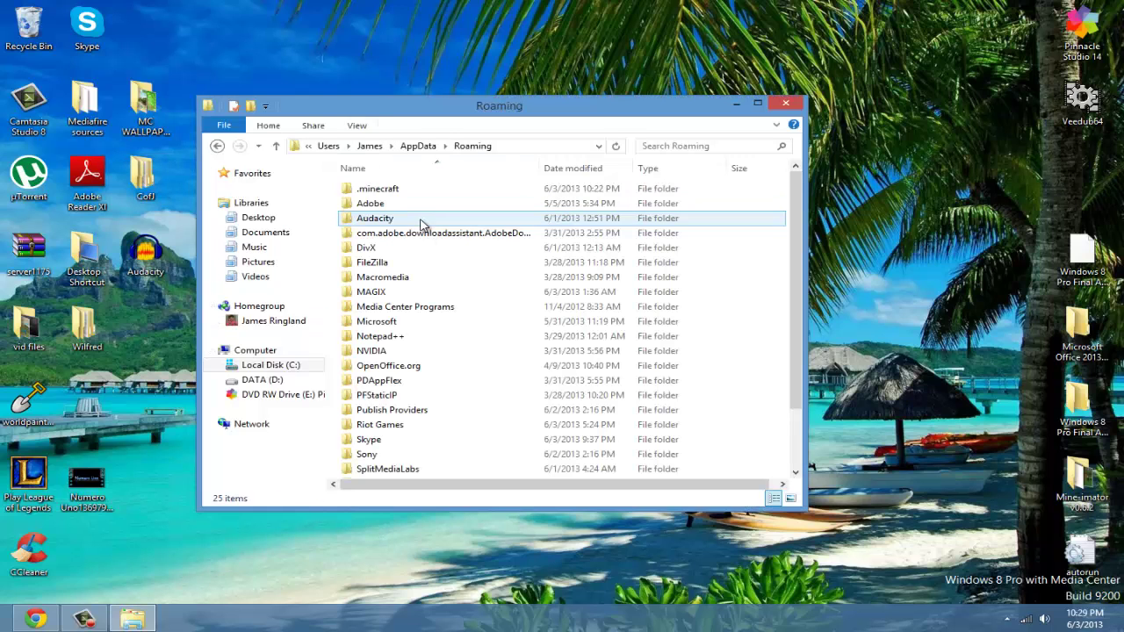
double_click(386, 189)
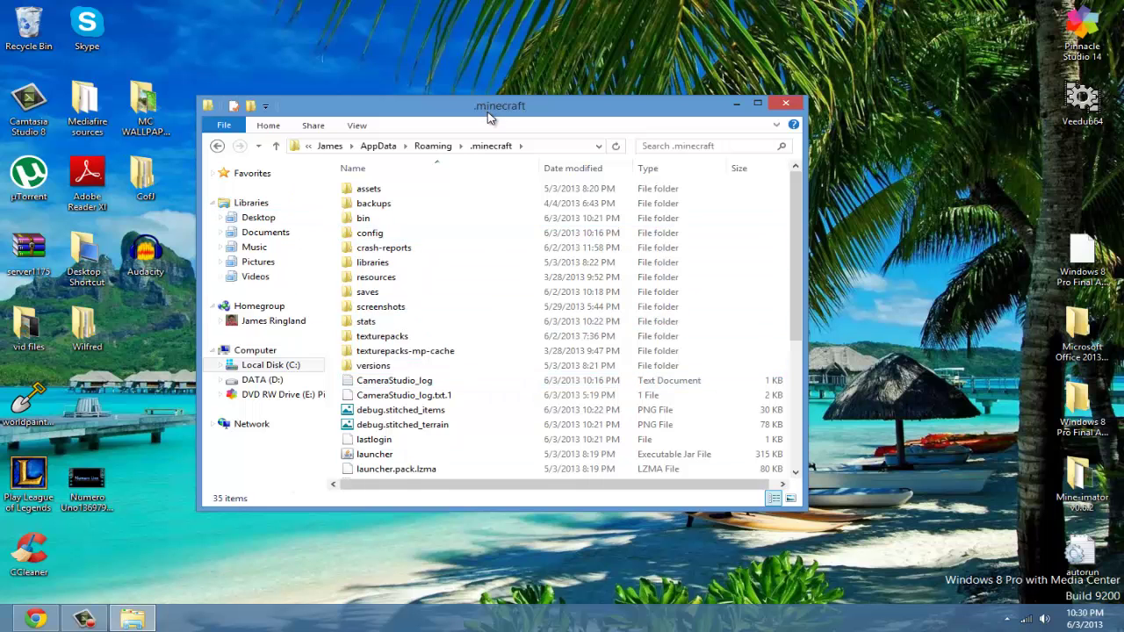
drag(489, 114, 603, 85)
double_click(522, 192)
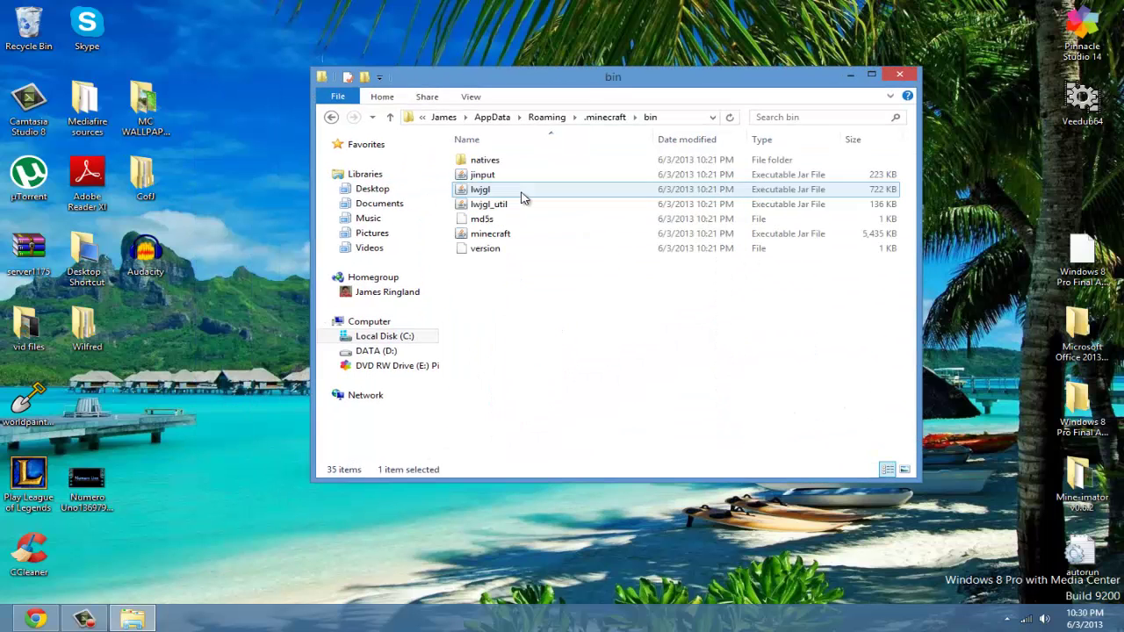
click(497, 238)
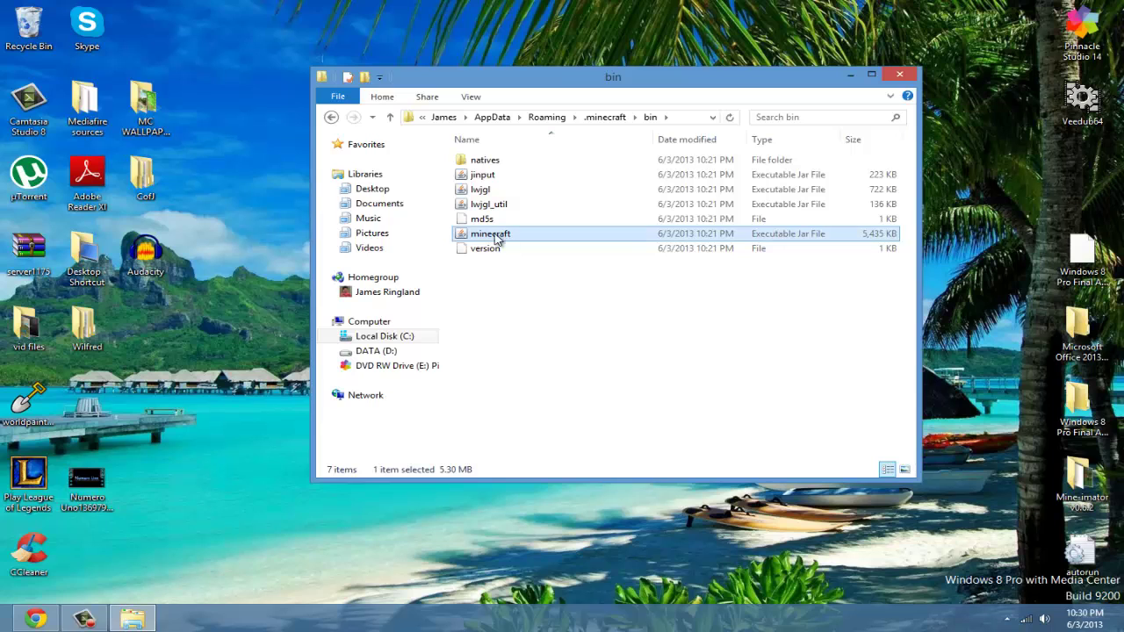
right_click(492, 237)
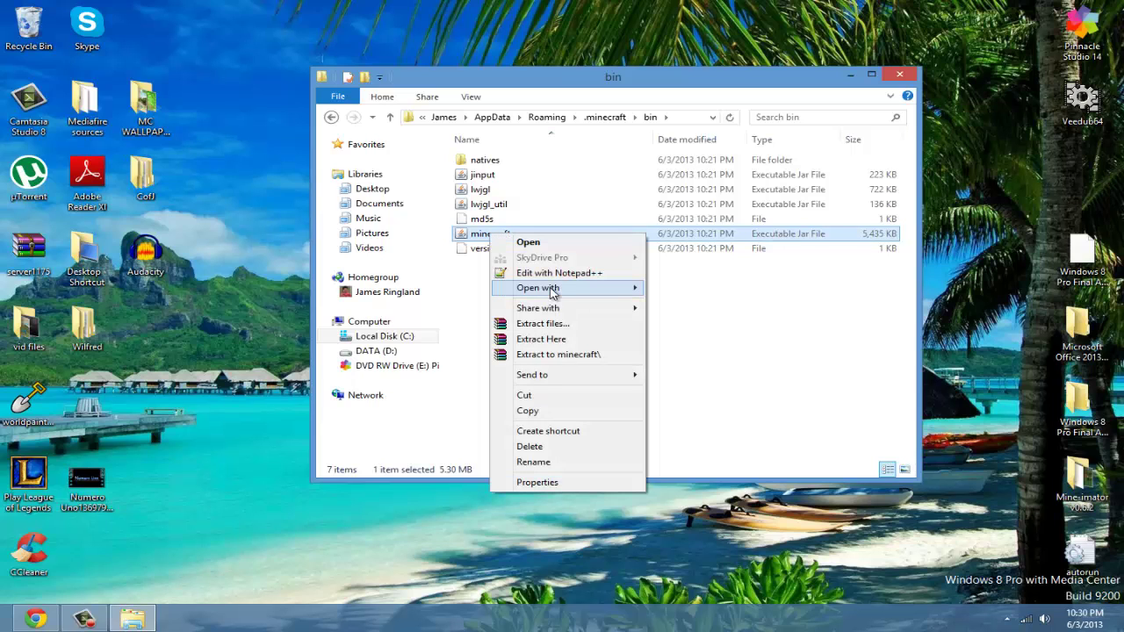
mouse_move(588, 290)
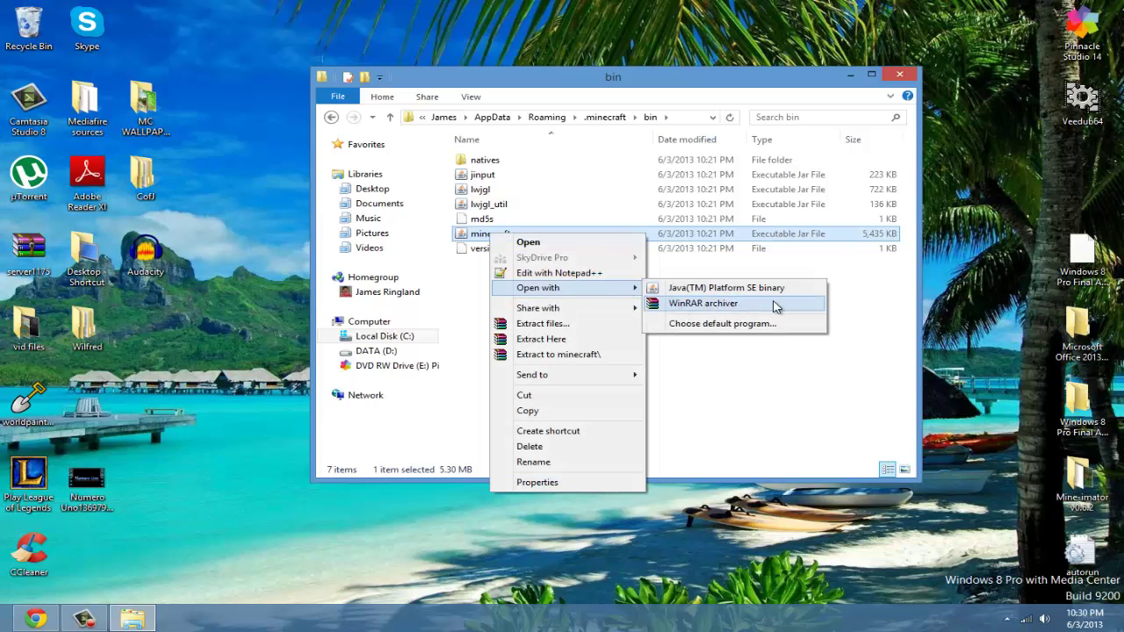
Open minecraft.jar in WinRAR, dismissing the licence reminder and minimizing the bin folder
click(698, 304)
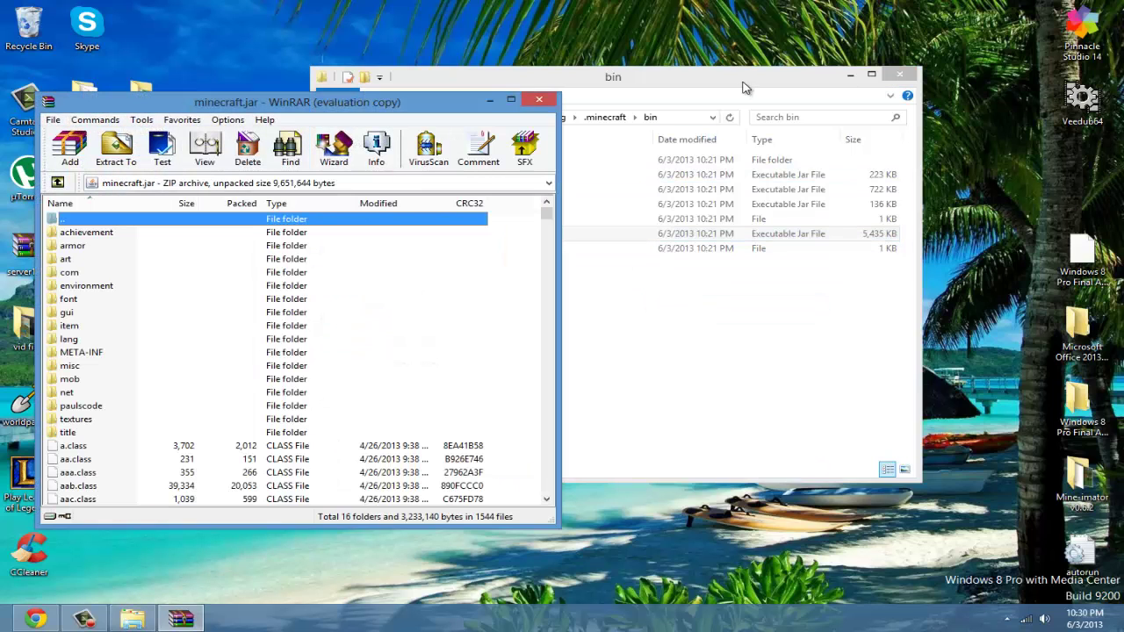
click(851, 75)
click(419, 256)
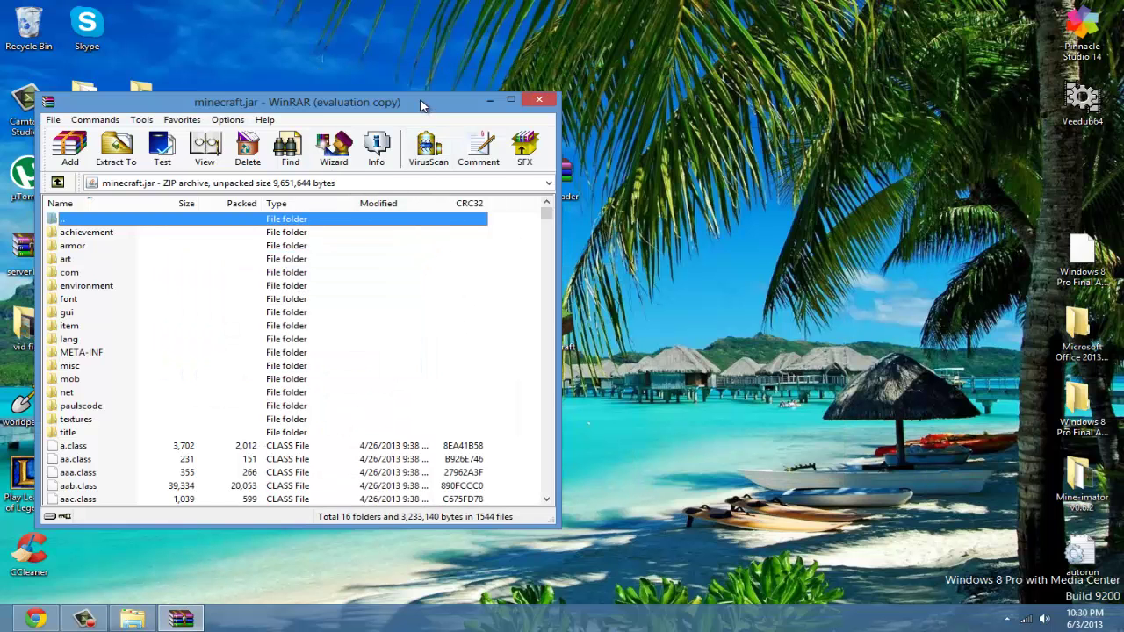
drag(369, 102, 336, 100)
drag(694, 204, 731, 195)
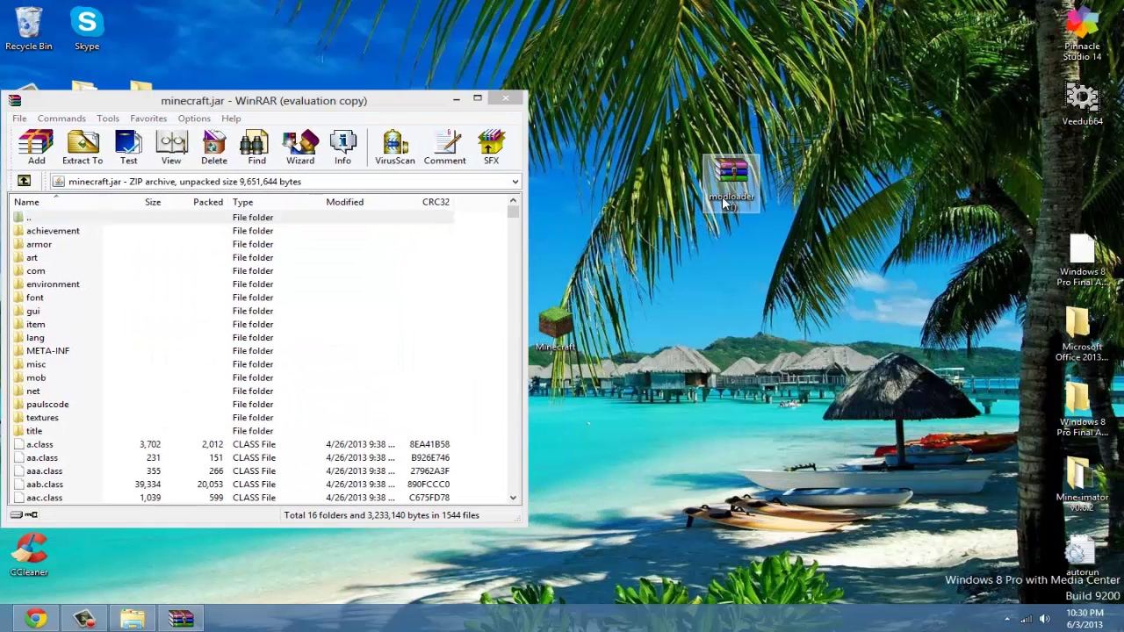
Open modloader (1).zip in a second WinRAR window, arranged beside minecraft.jar
double_click(732, 180)
drag(229, 46, 630, 124)
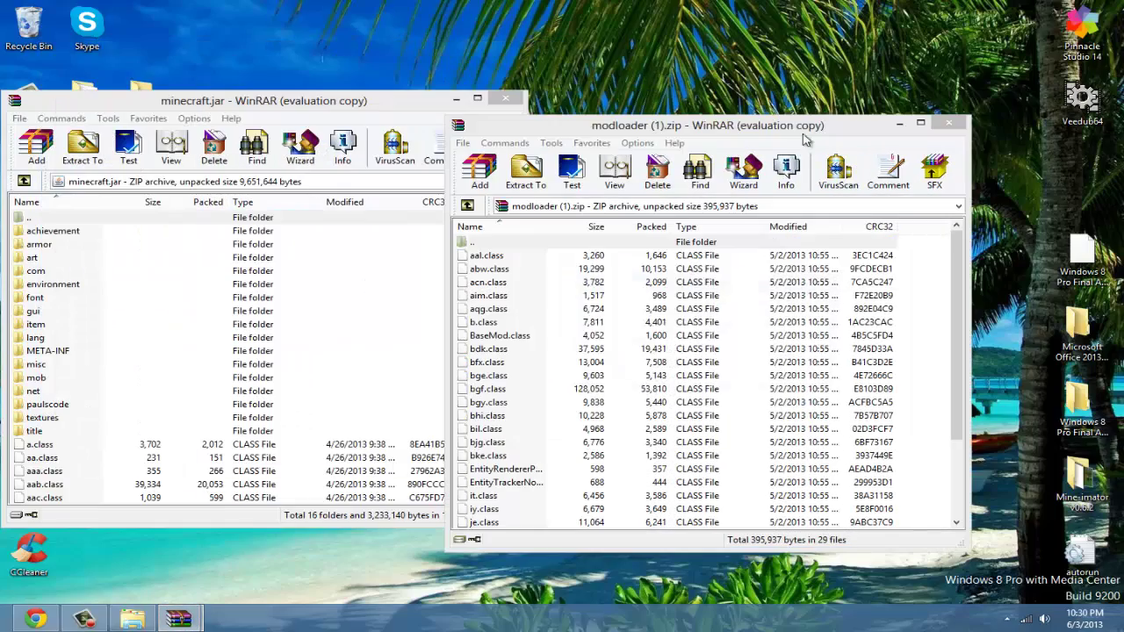
click(826, 280)
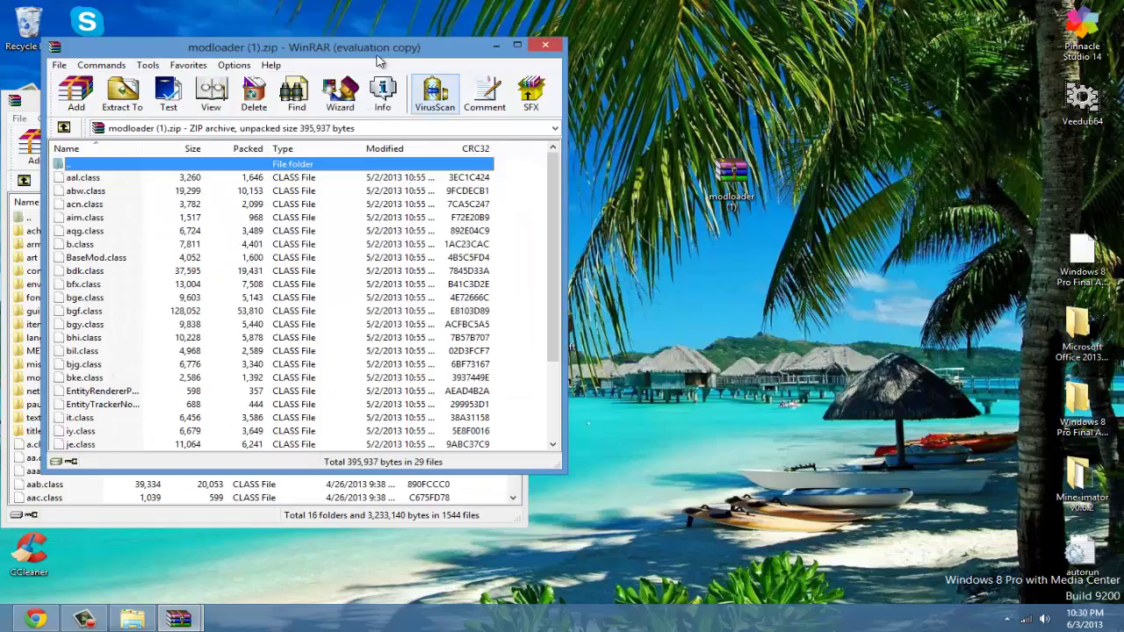
mouse_move(398, 34)
mouse_down()
mouse_move(887, 91)
mouse_move(887, 104)
mouse_up()
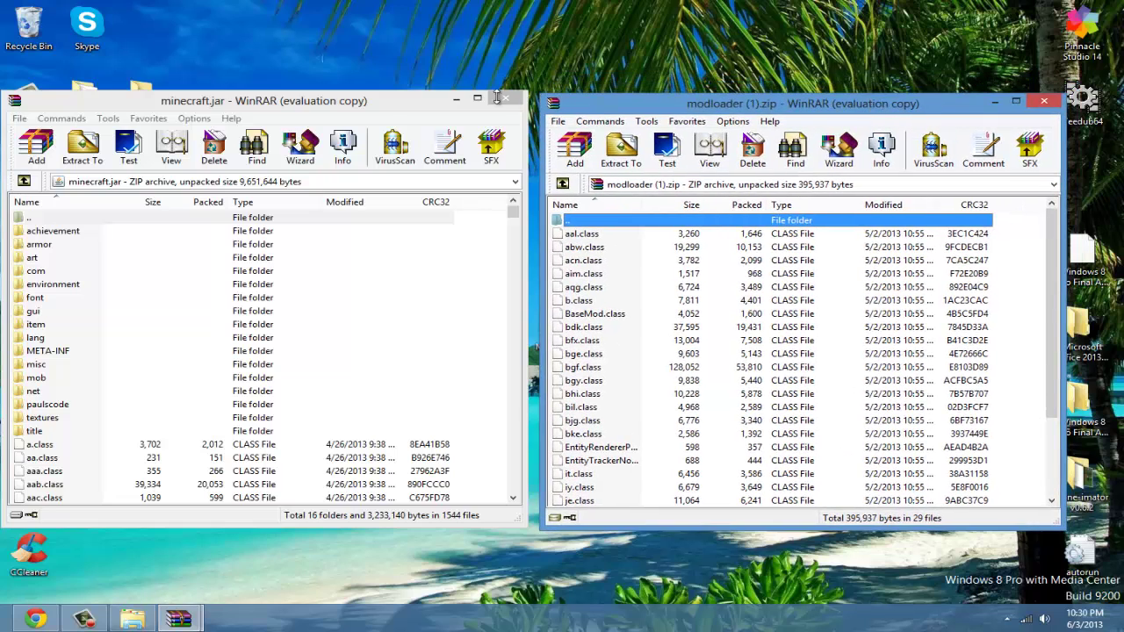
drag(382, 107, 396, 108)
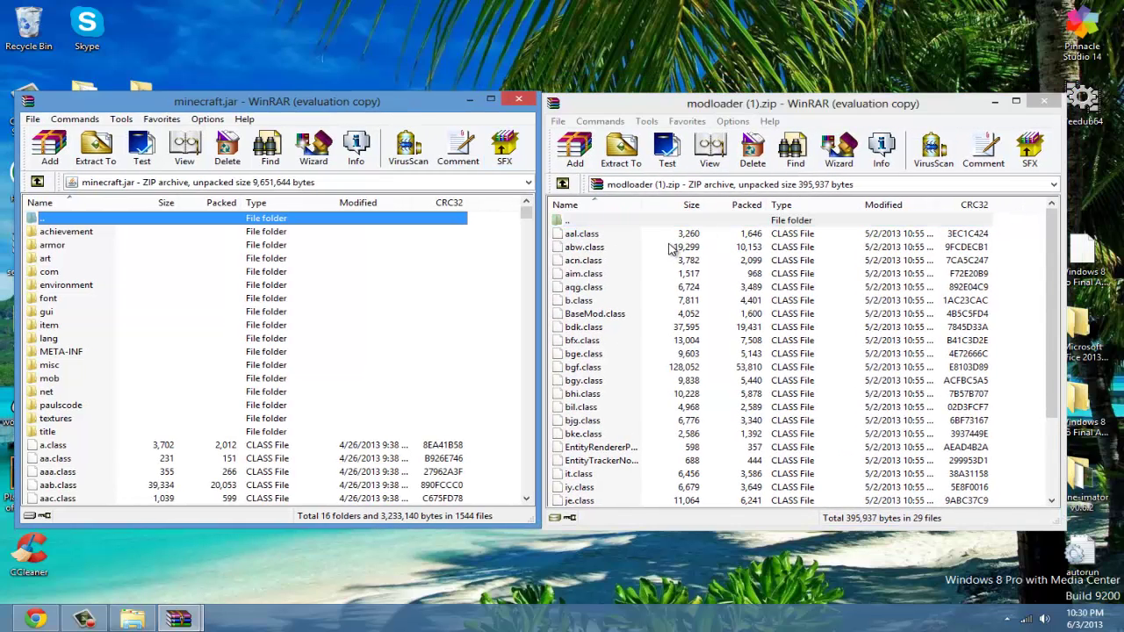
click(634, 249)
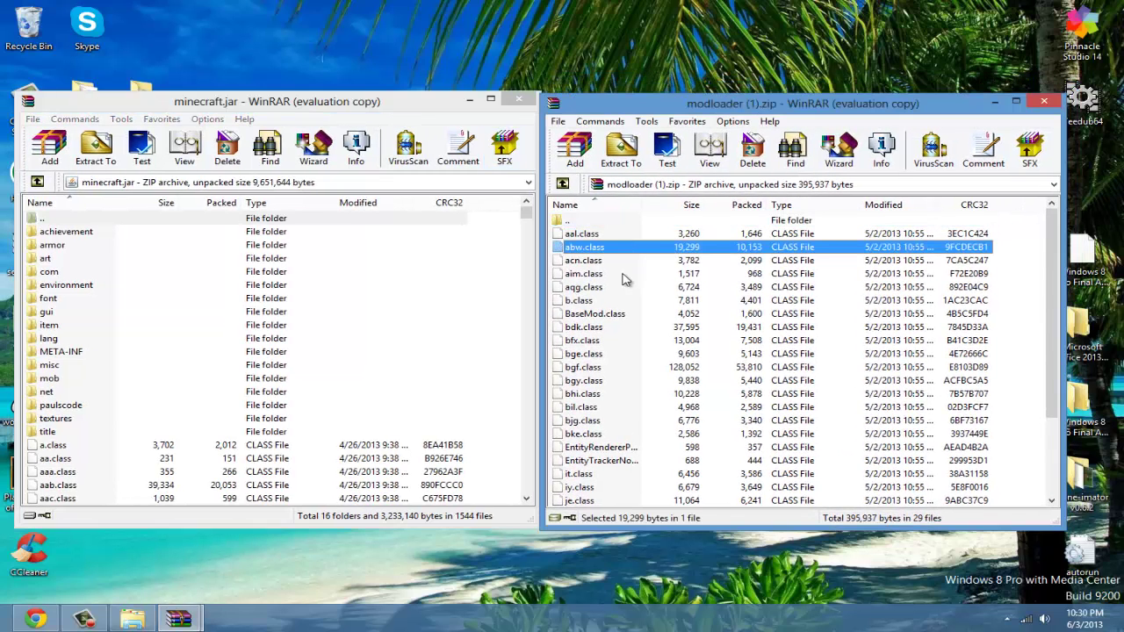
Copy all ModLoader class files from modloader (1).zip into minecraft.jar
key(ctrl+a)
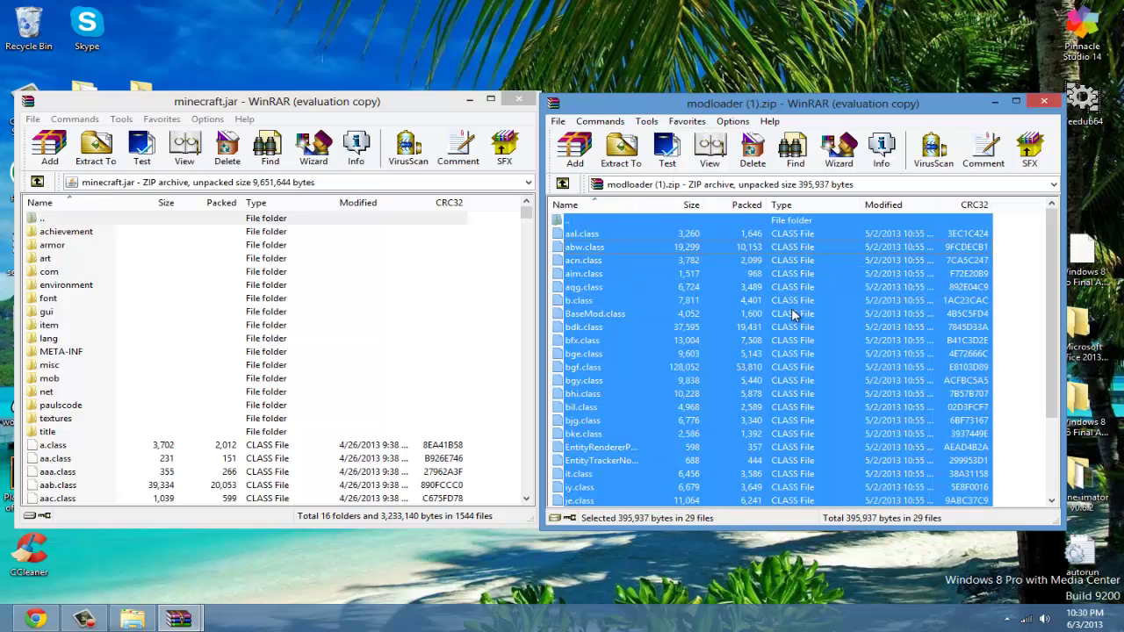
mouse_move(793, 314)
mouse_down()
mouse_move(807, 382)
mouse_move(414, 465)
mouse_move(252, 444)
mouse_move(257, 472)
mouse_move(240, 490)
mouse_move(198, 483)
mouse_move(212, 488)
mouse_up()
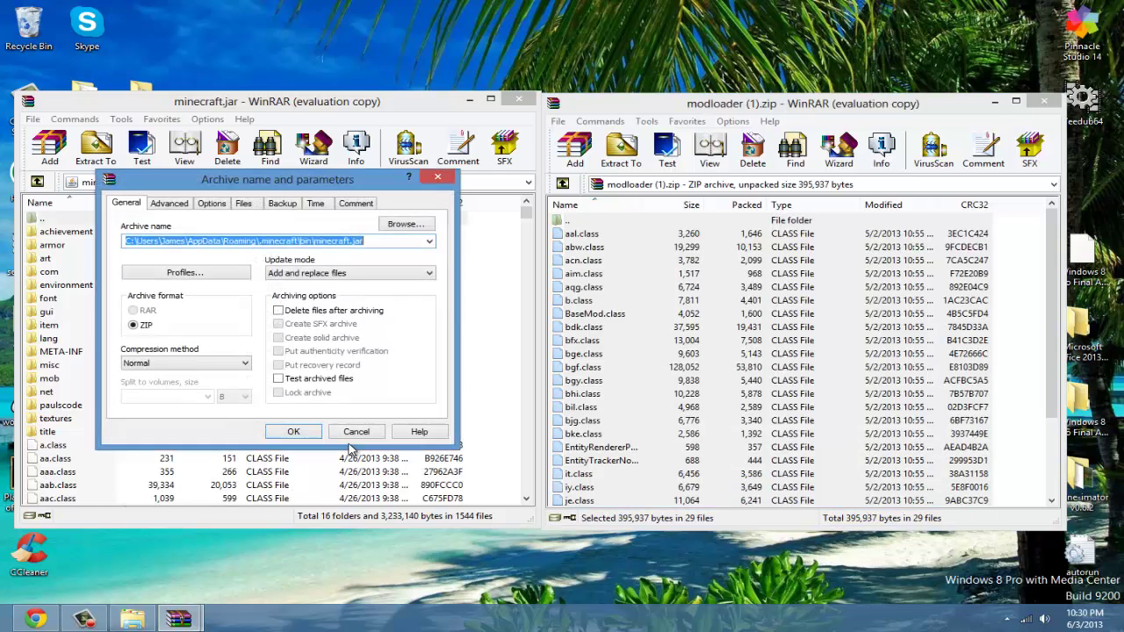
click(274, 436)
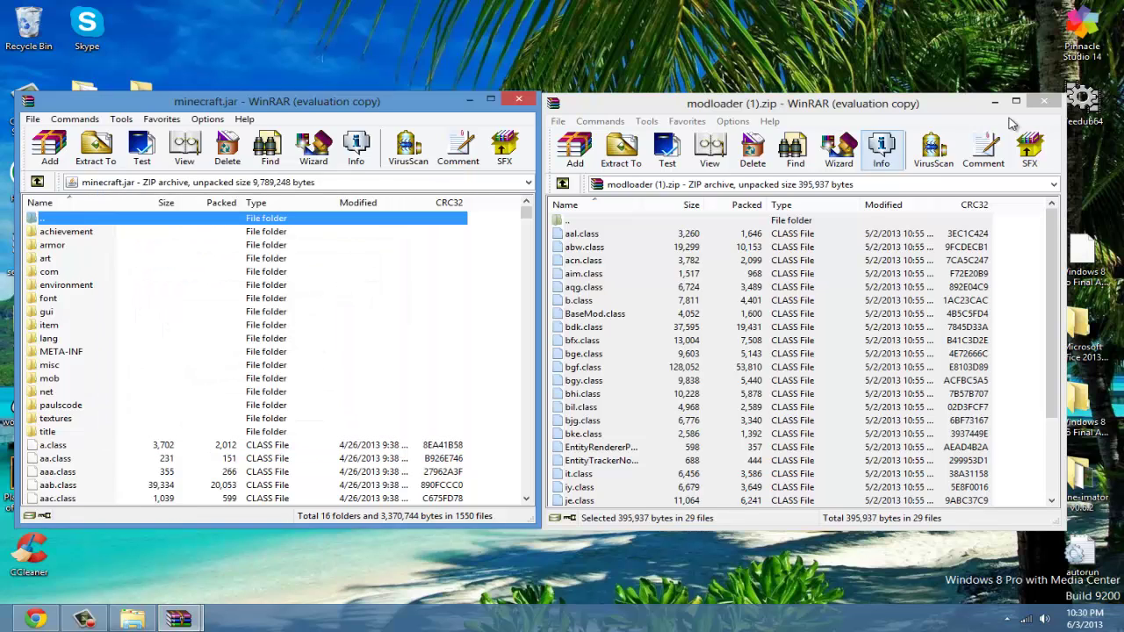
Delete the META-INF folder from minecraft.jar and close the archive
click(55, 353)
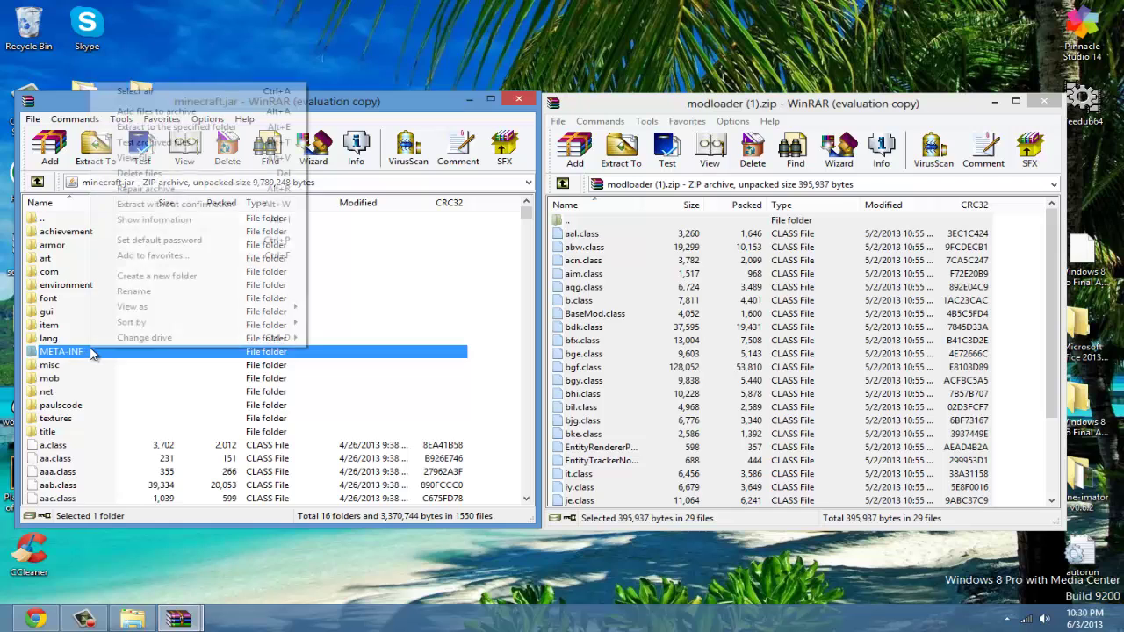
right_click(88, 351)
click(165, 182)
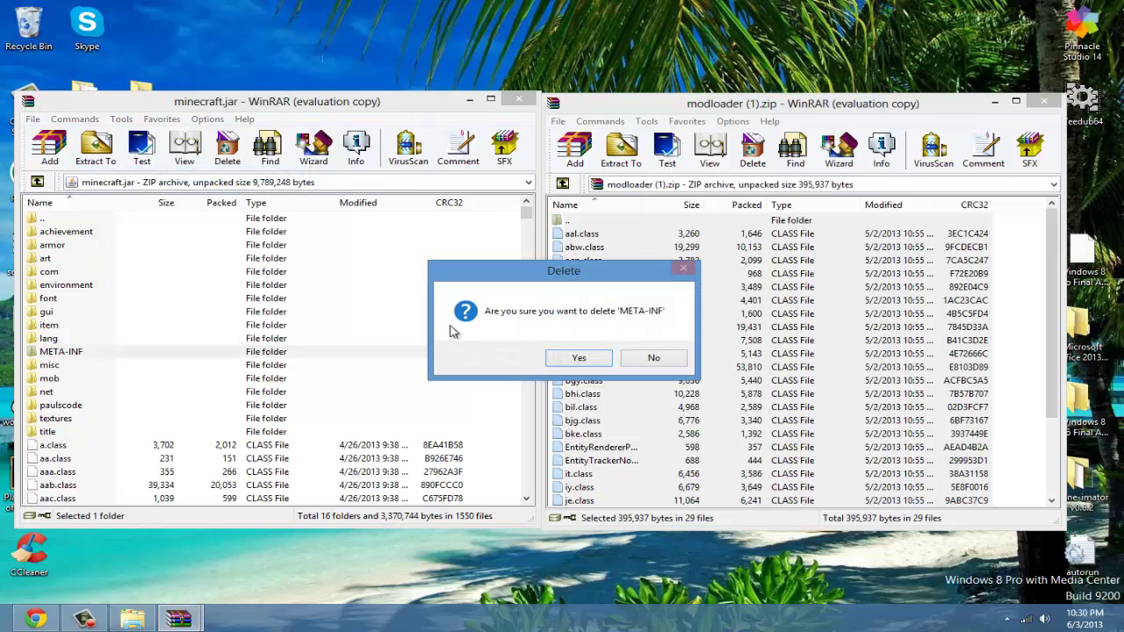
click(578, 360)
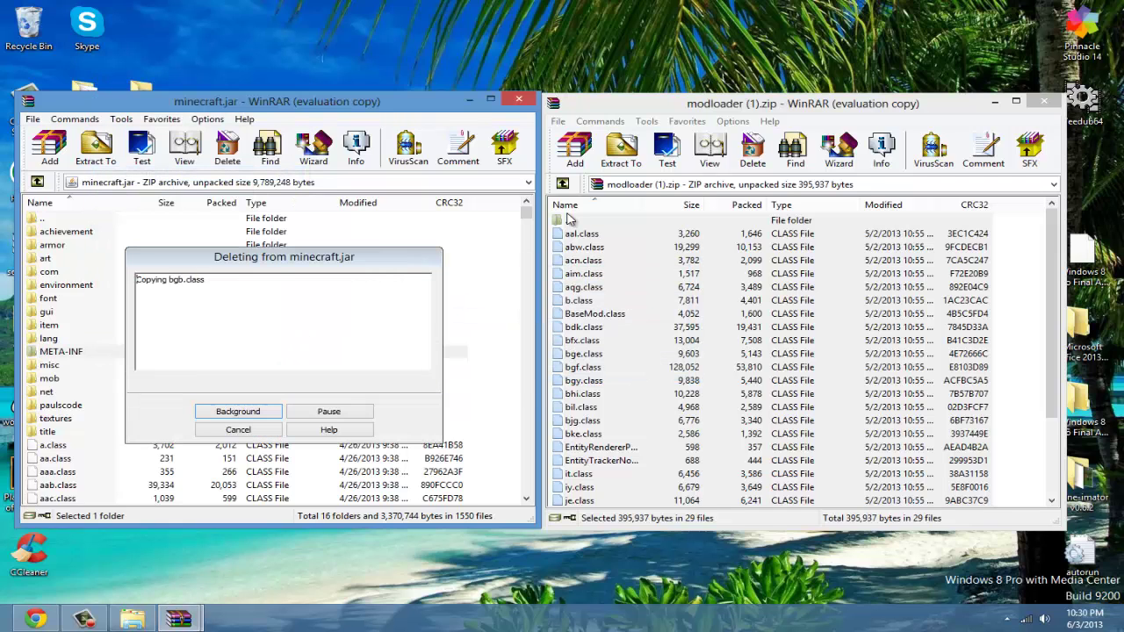
click(518, 98)
Close the modloader archive and return File Explorer to the .minecraft folder
click(1044, 102)
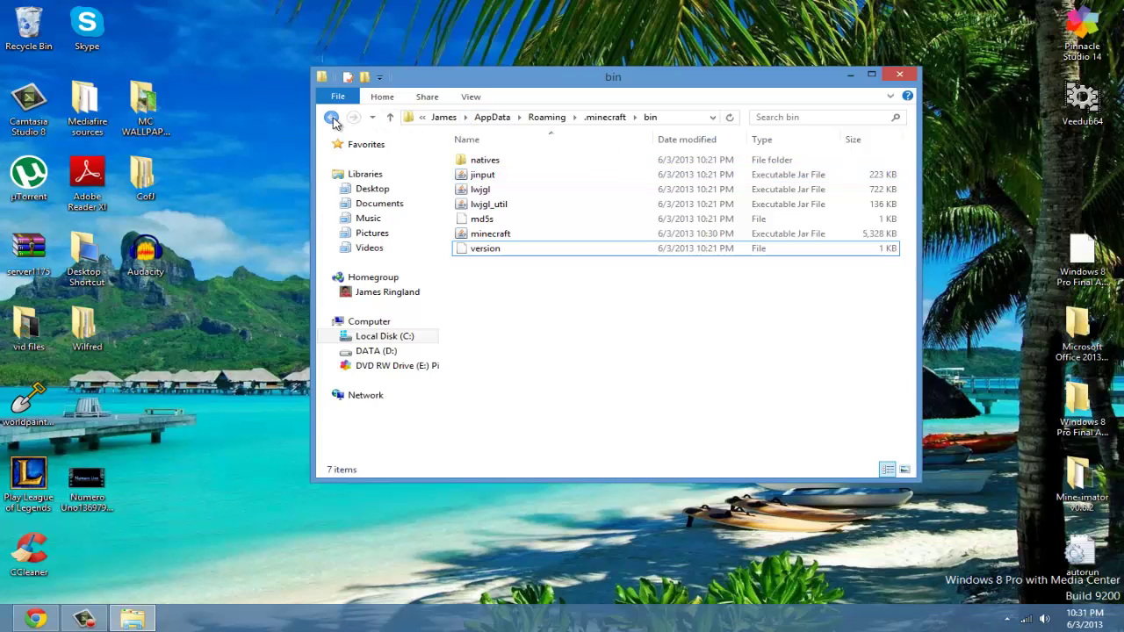
click(331, 119)
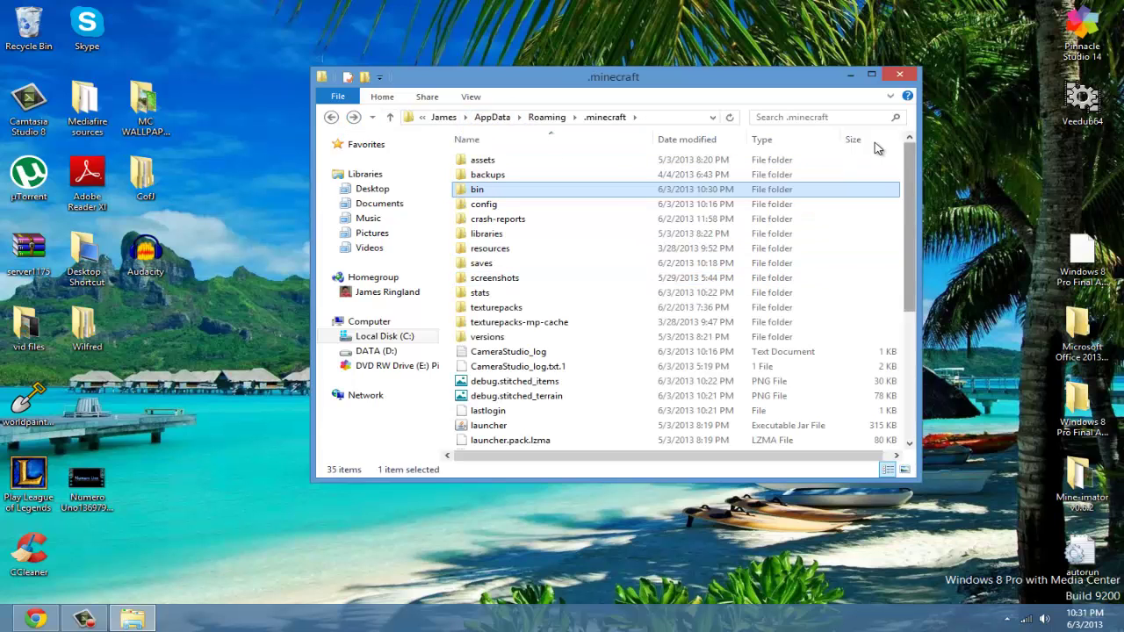
click(851, 77)
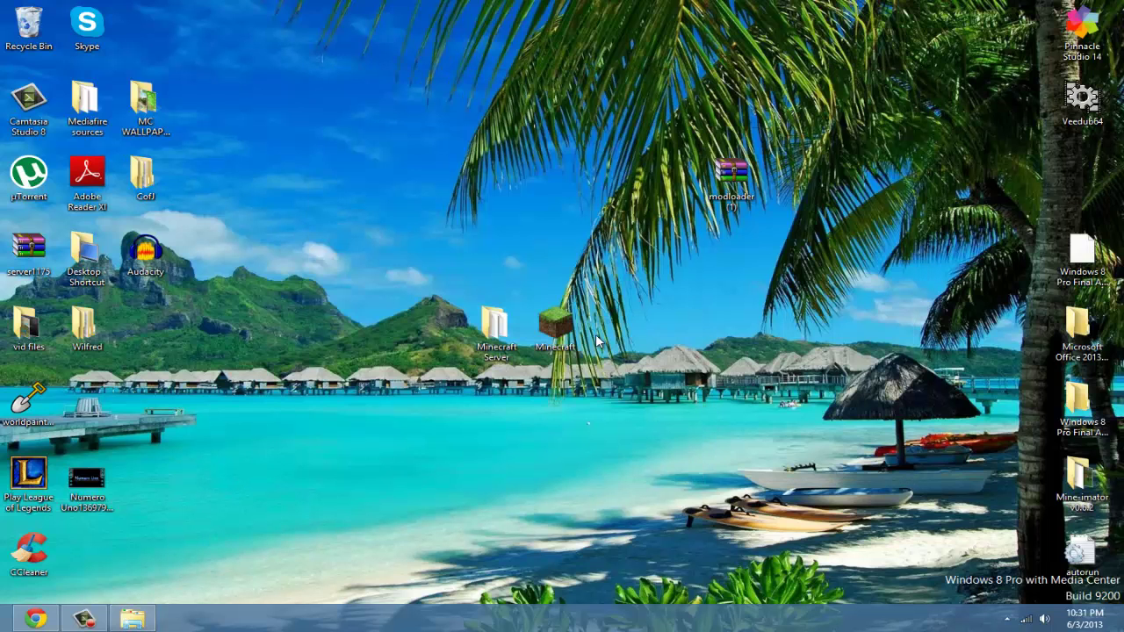
Launch Minecraft from its desktop shortcut
click(573, 345)
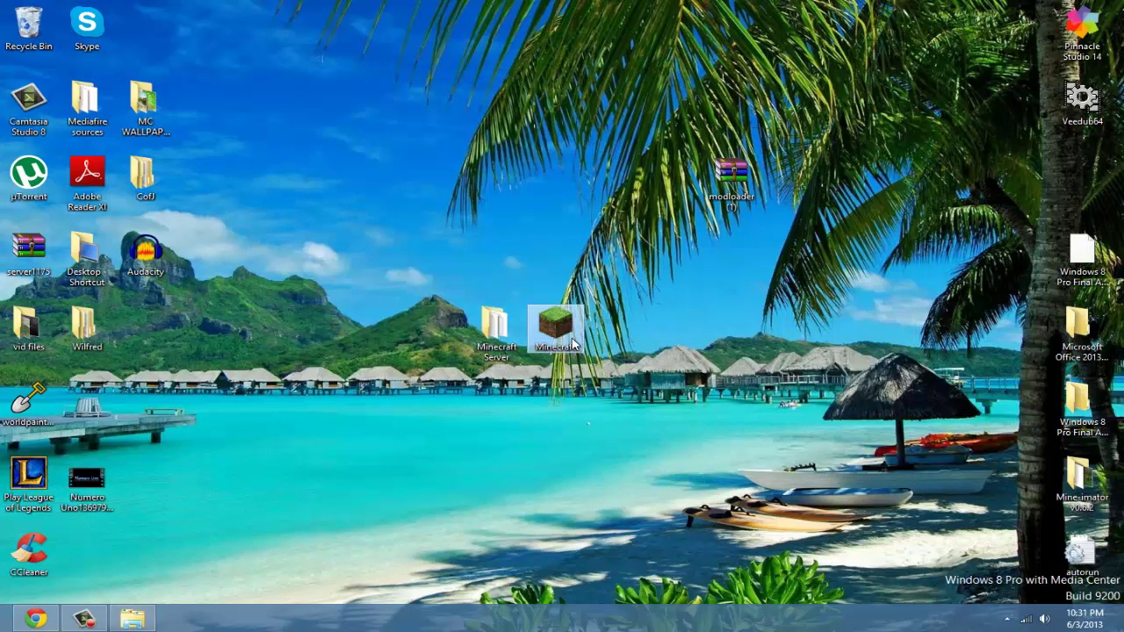
click(138, 617)
click(138, 618)
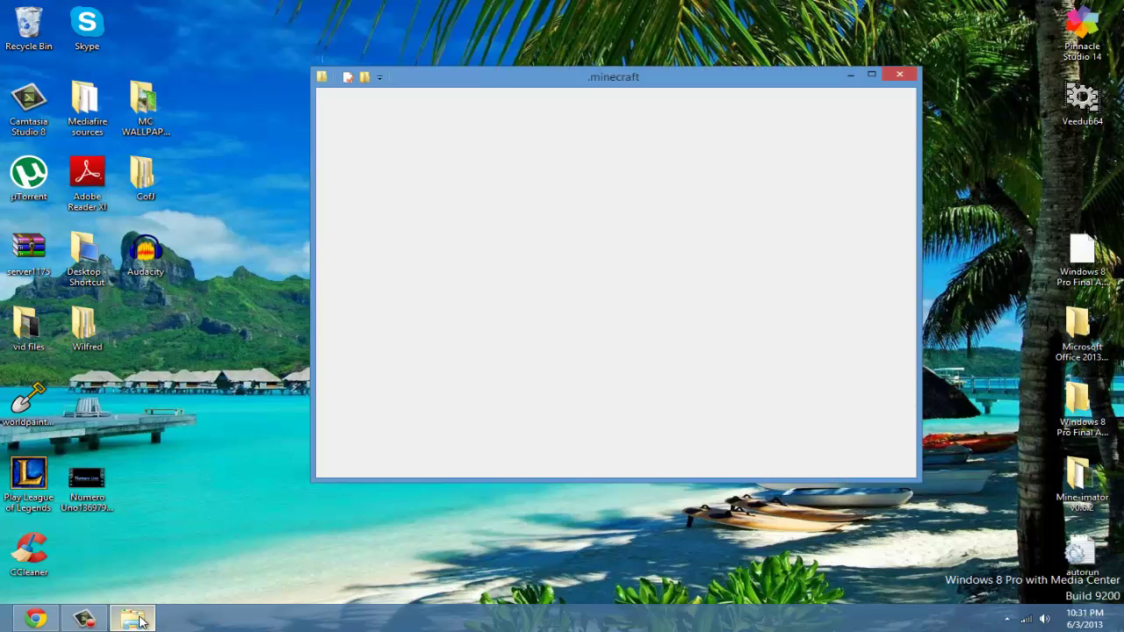
click(138, 618)
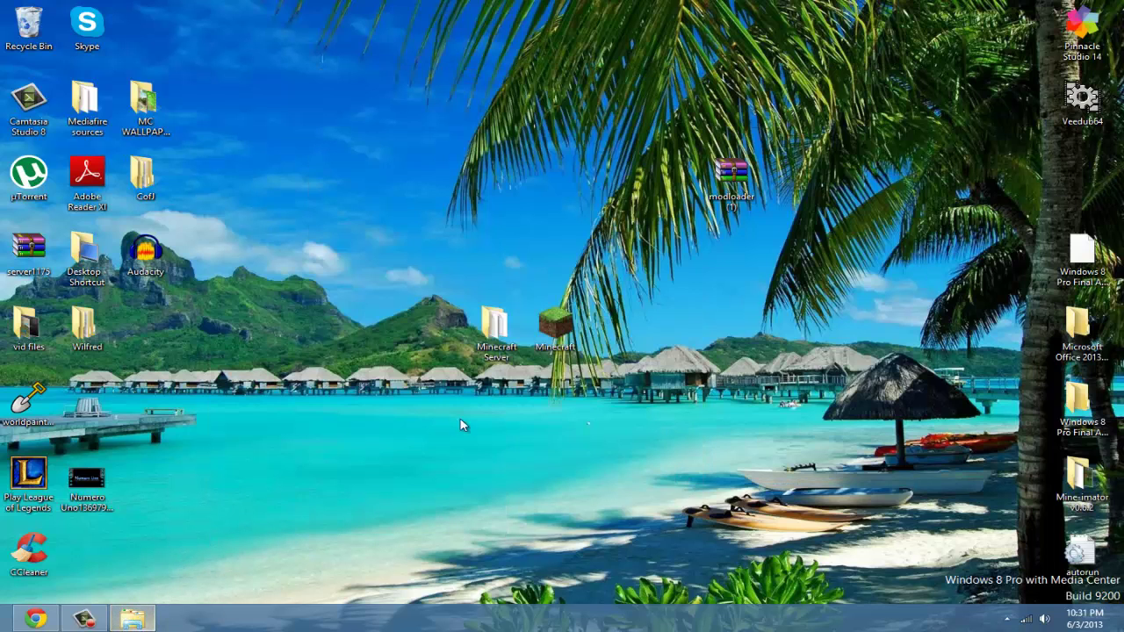
click(151, 622)
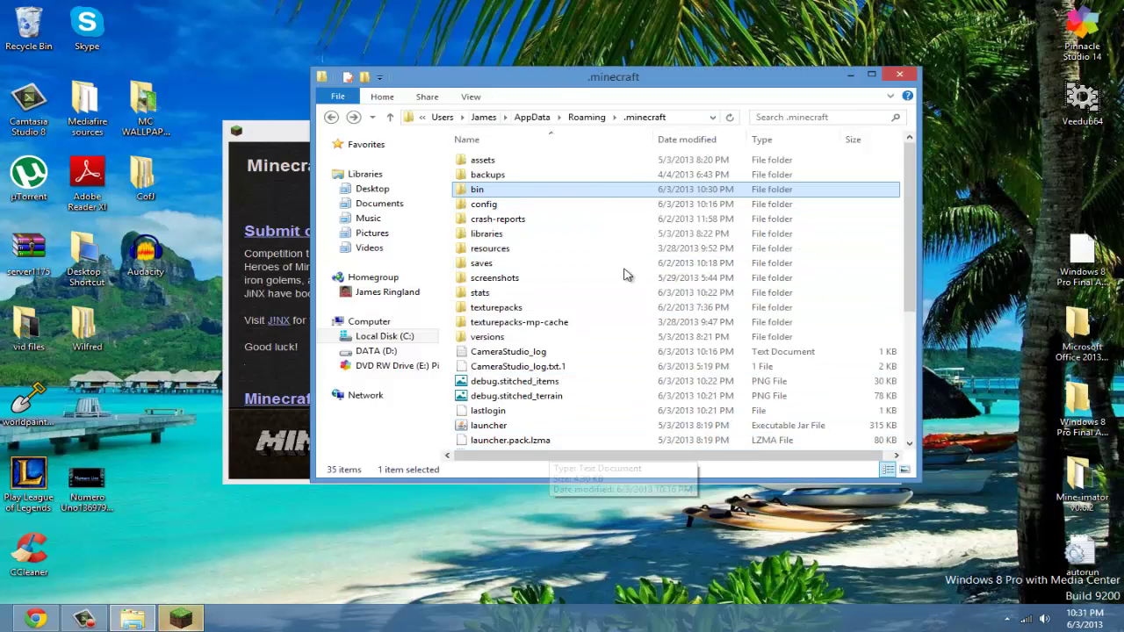
Log in, run Minecraft 1.5.2 once, close it, and check the new mods folder in .minecraft
click(850, 76)
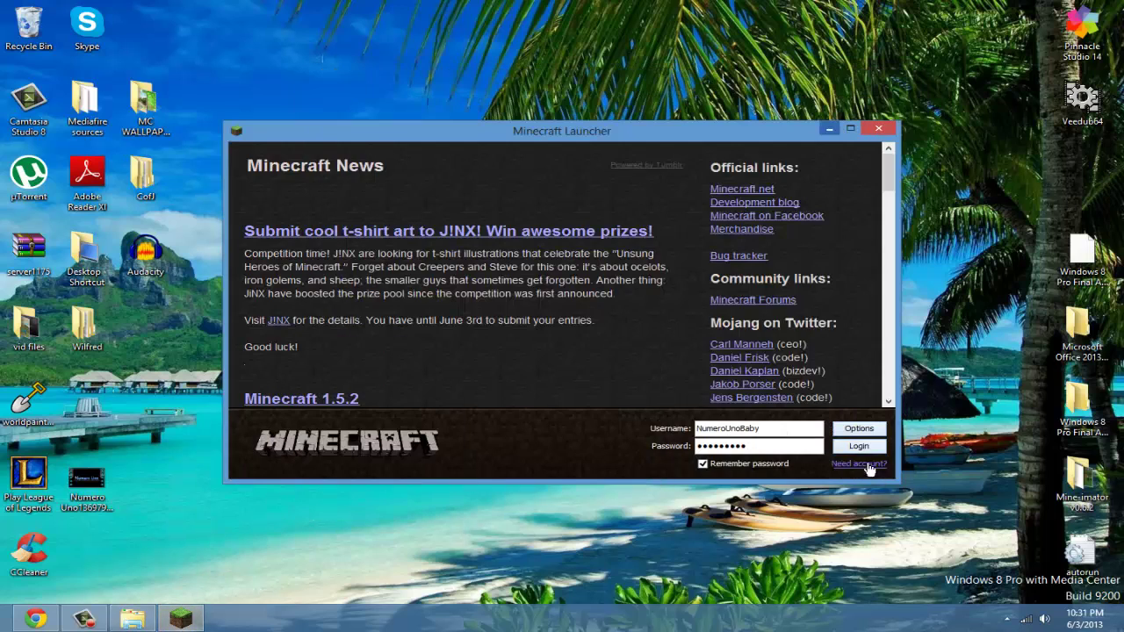
click(861, 448)
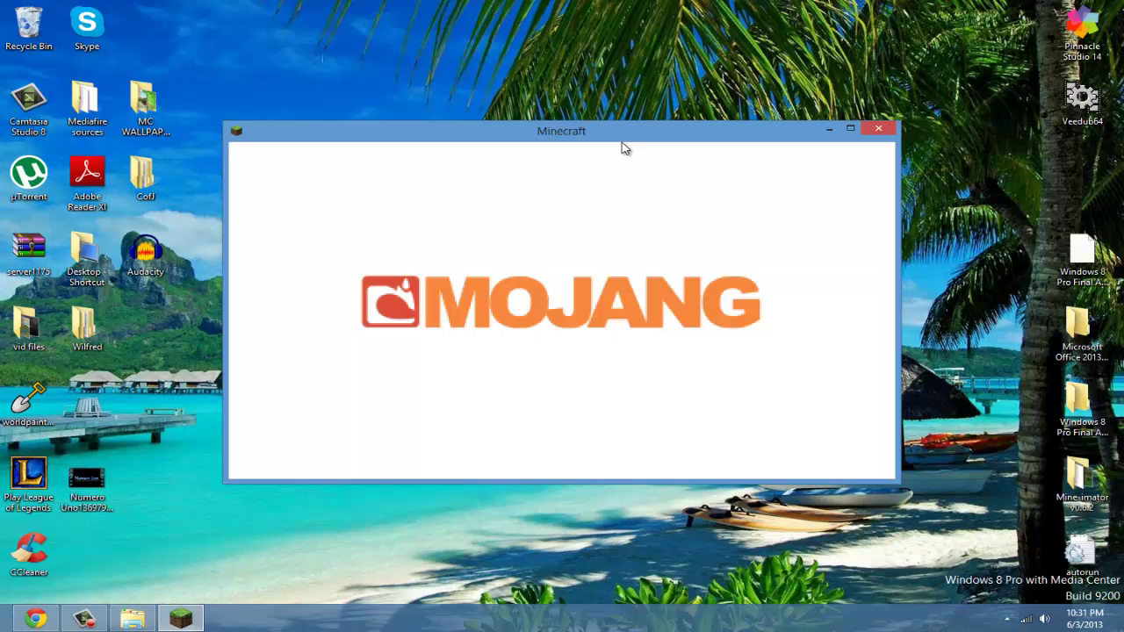
mouse_move(589, 132)
mouse_down()
mouse_move(602, 138)
mouse_move(594, 108)
mouse_move(596, 138)
mouse_up()
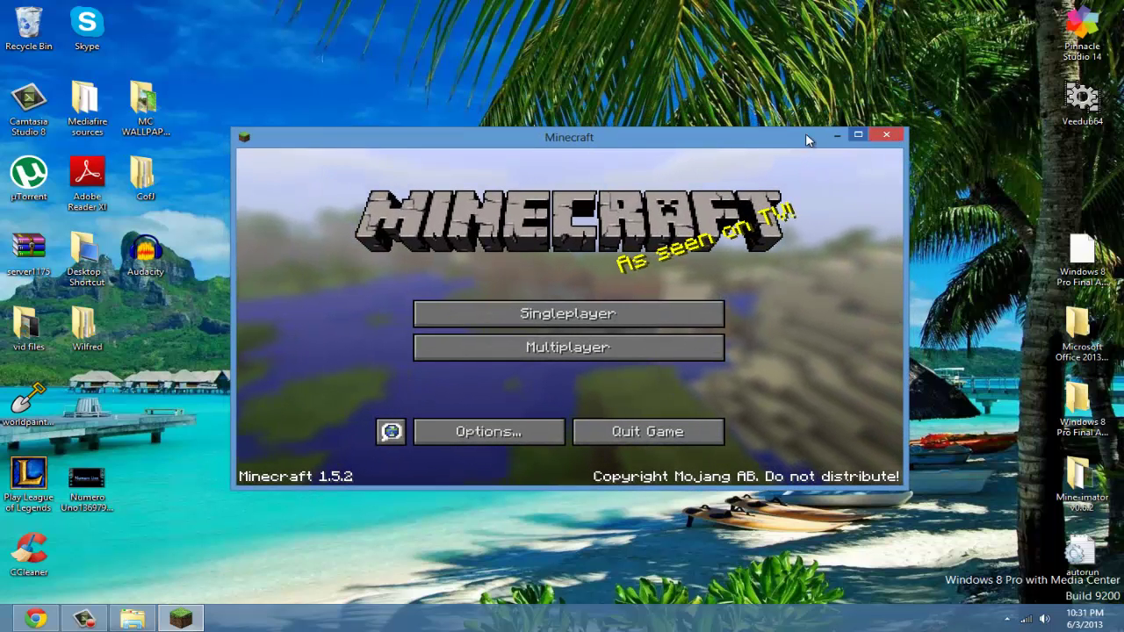
click(892, 138)
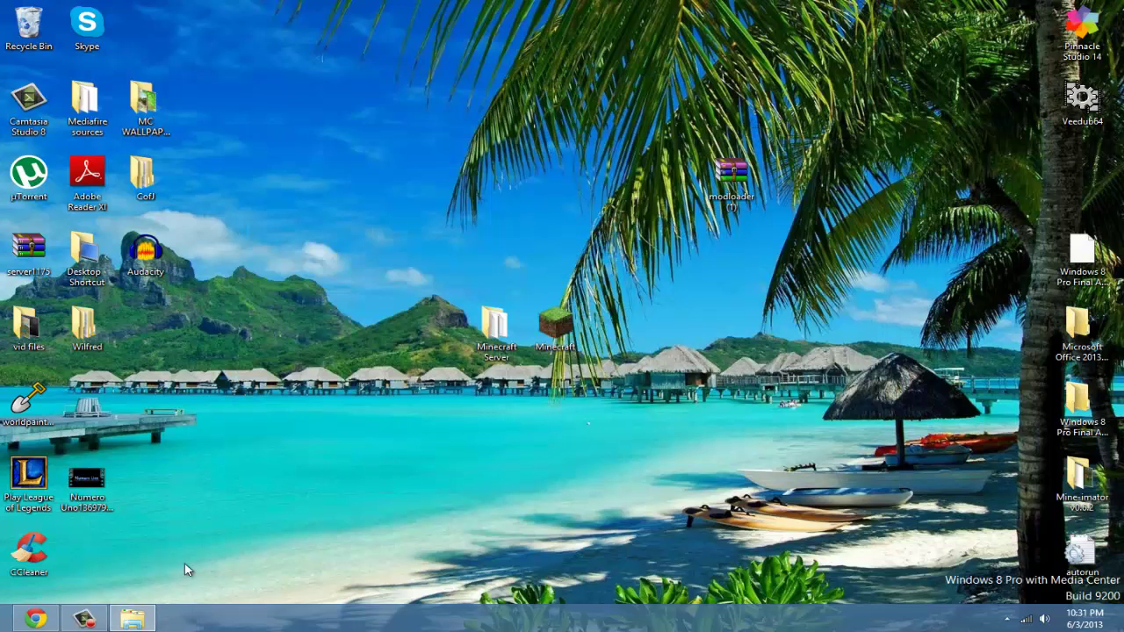
key(alt+Tab)
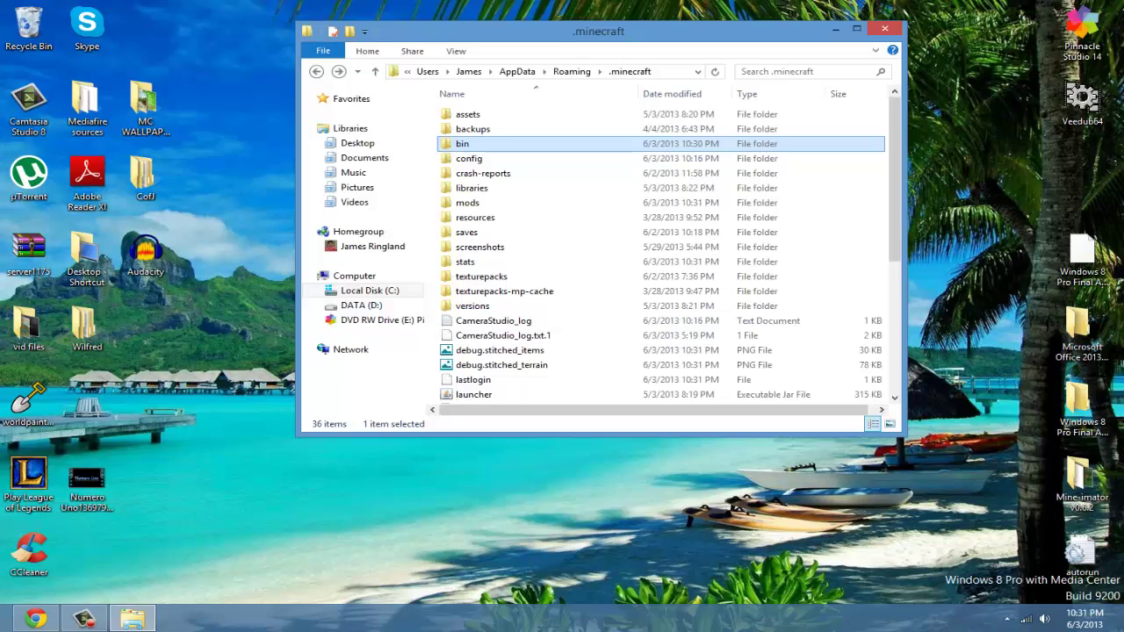
click(489, 211)
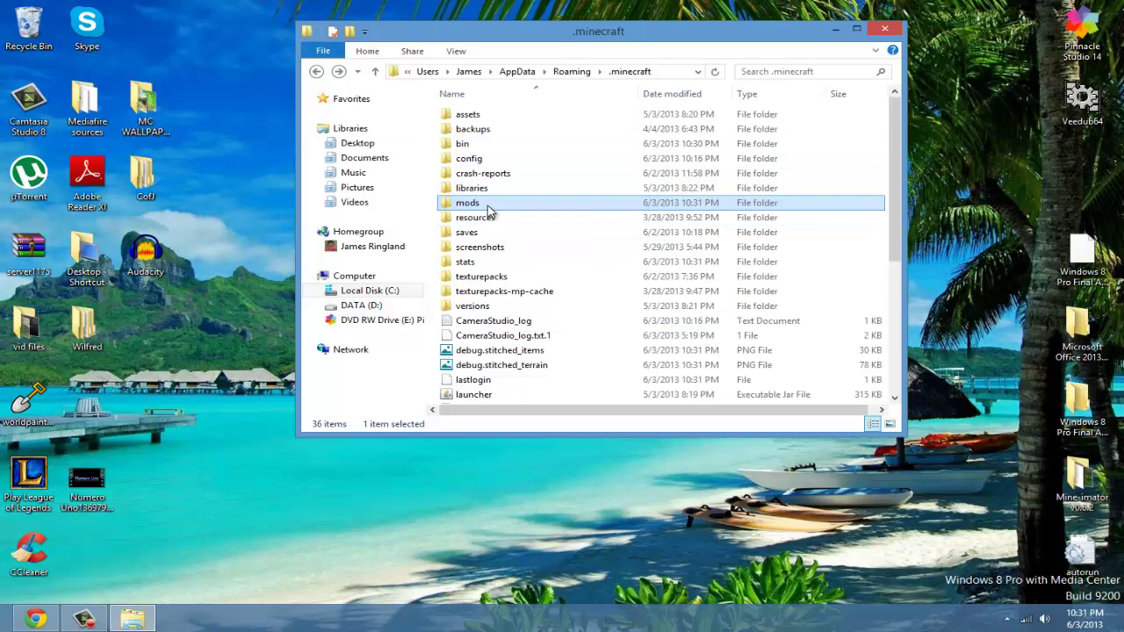
click(836, 31)
Download the BspkrsCore 1.5.2 zip, then close its download tab and the BspkrsCore page
click(35, 619)
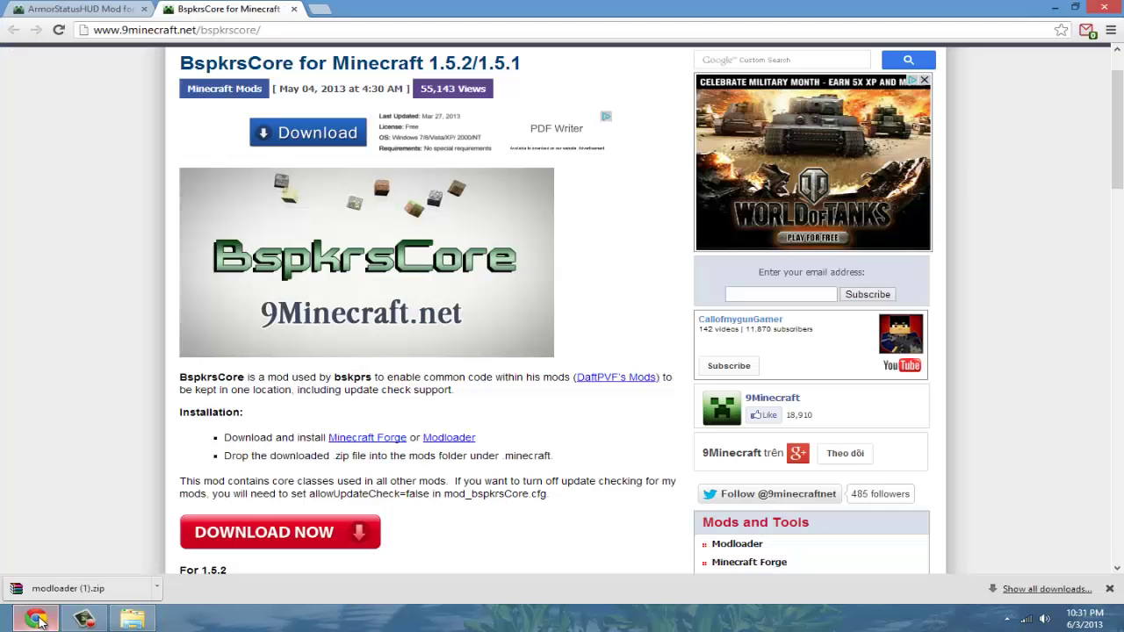
click(107, 12)
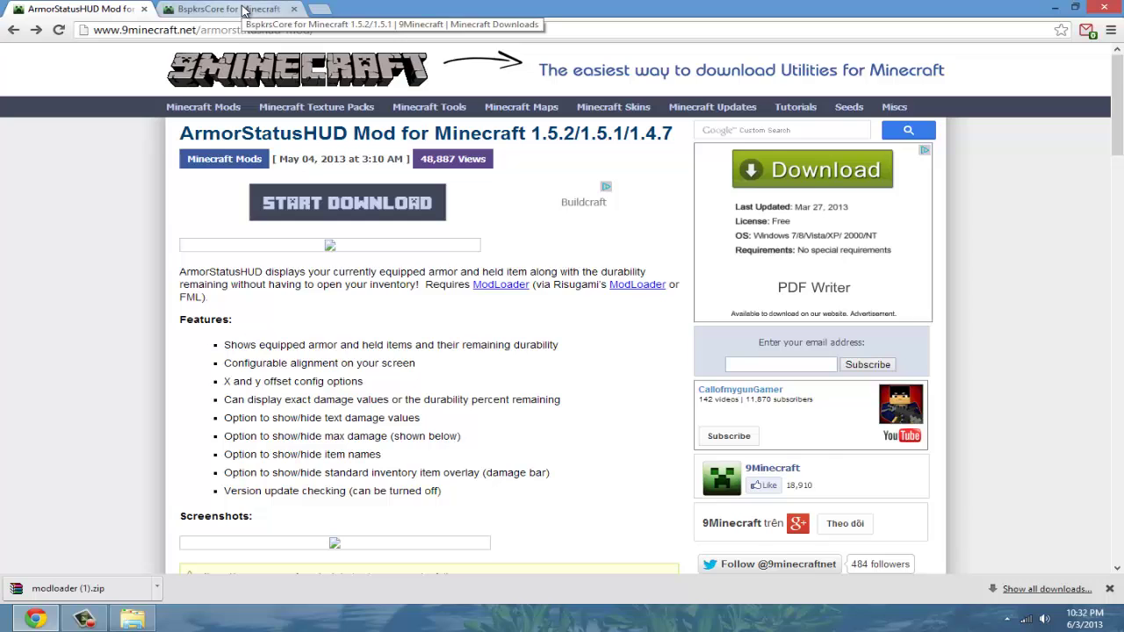
click(246, 9)
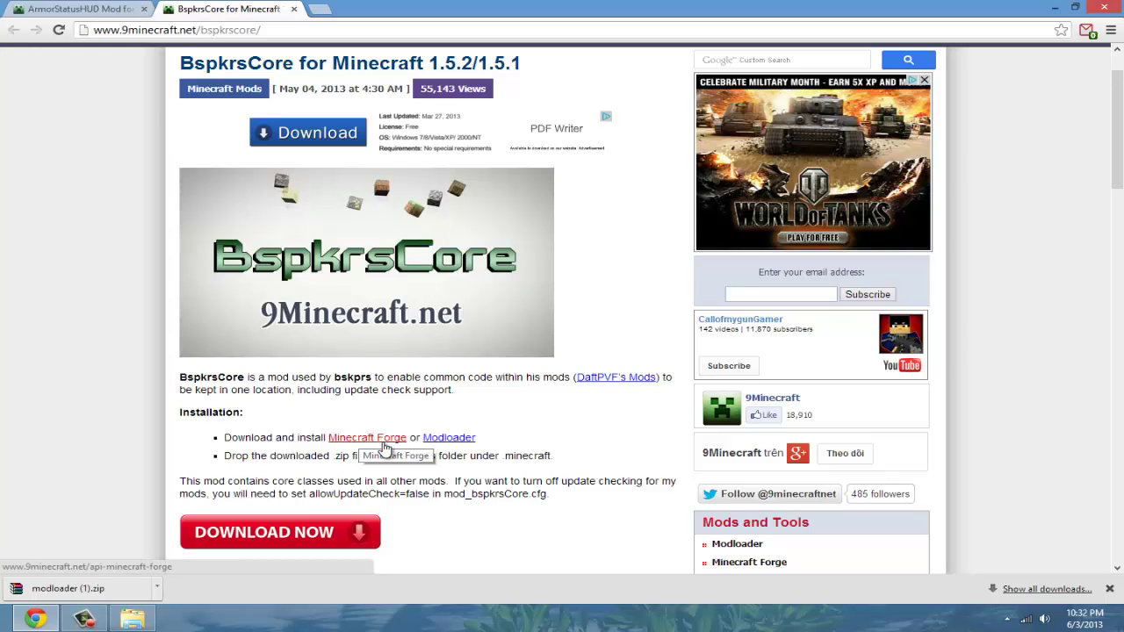
scroll(417, 189, down, 3)
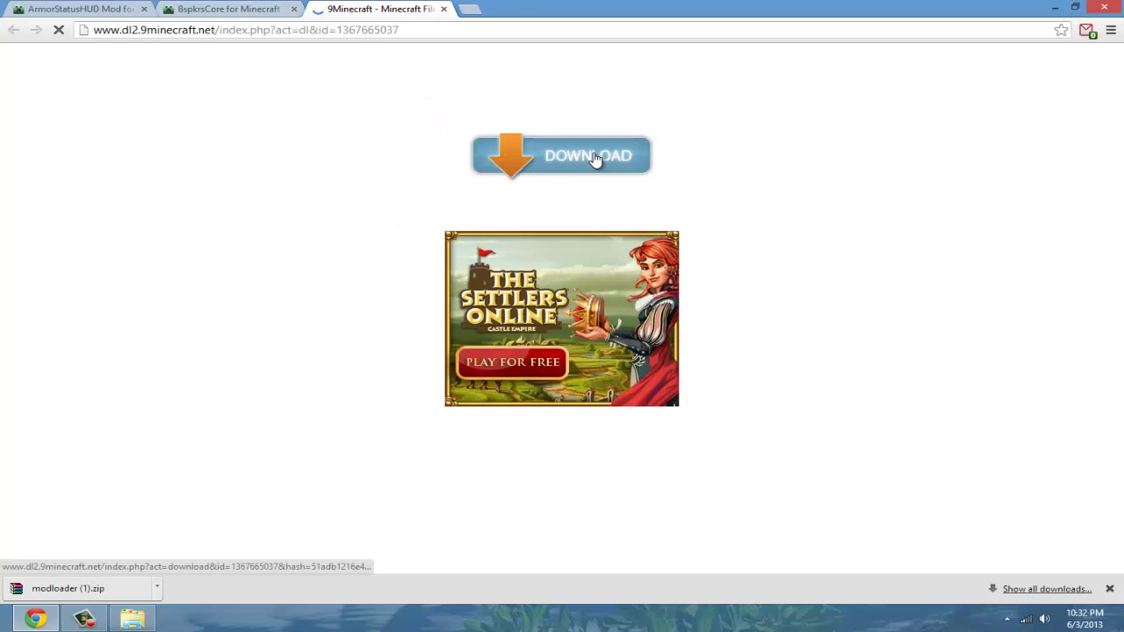
click(602, 162)
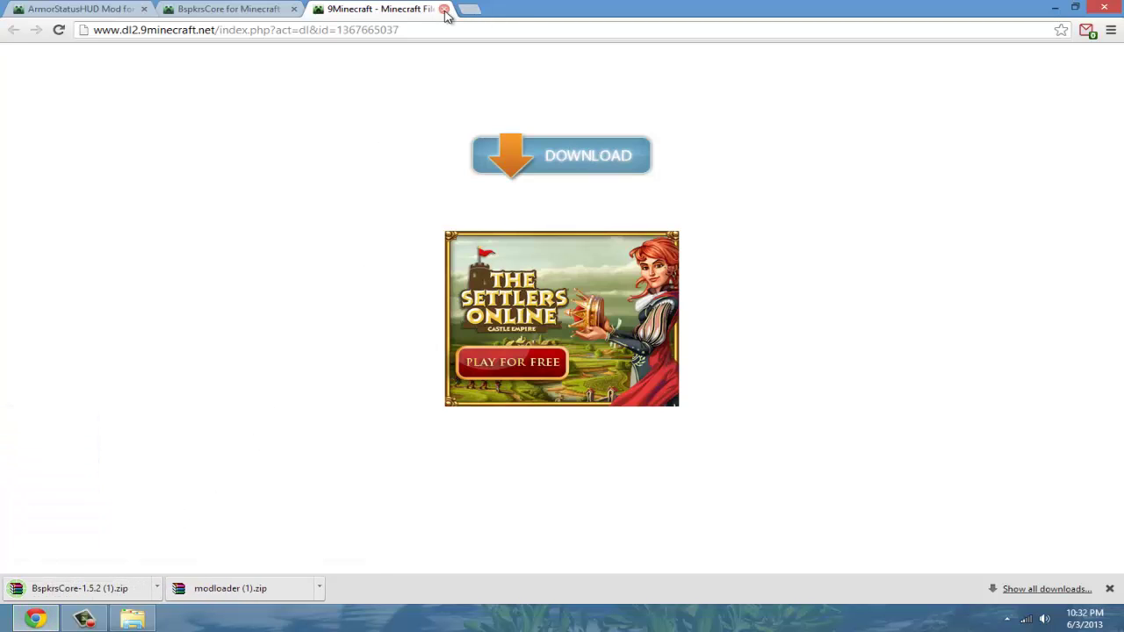
click(444, 9)
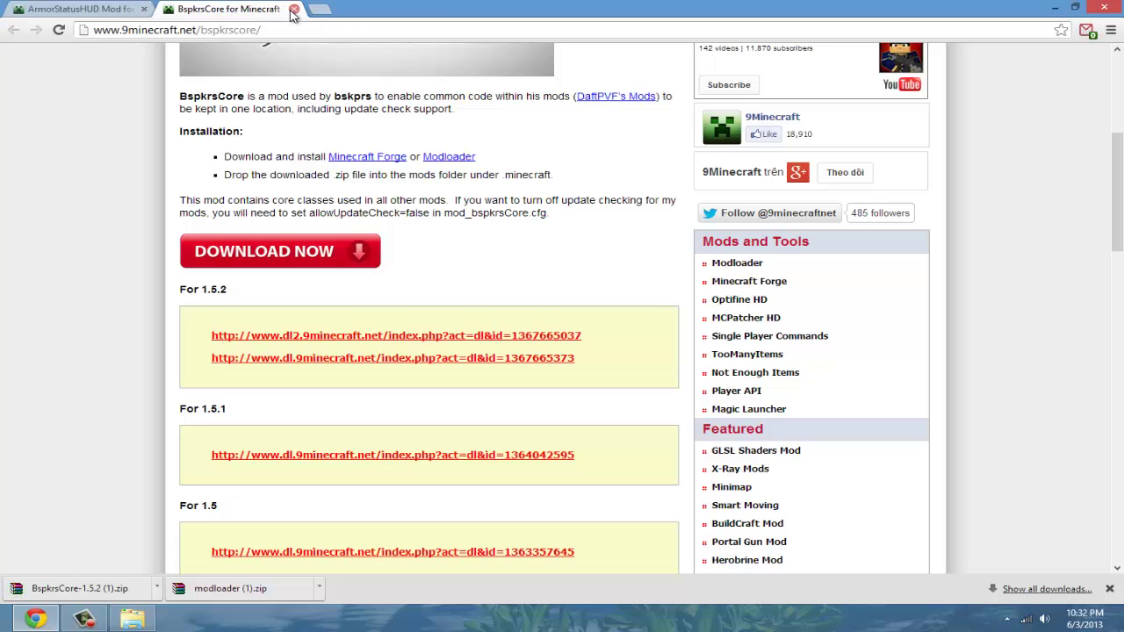
click(293, 10)
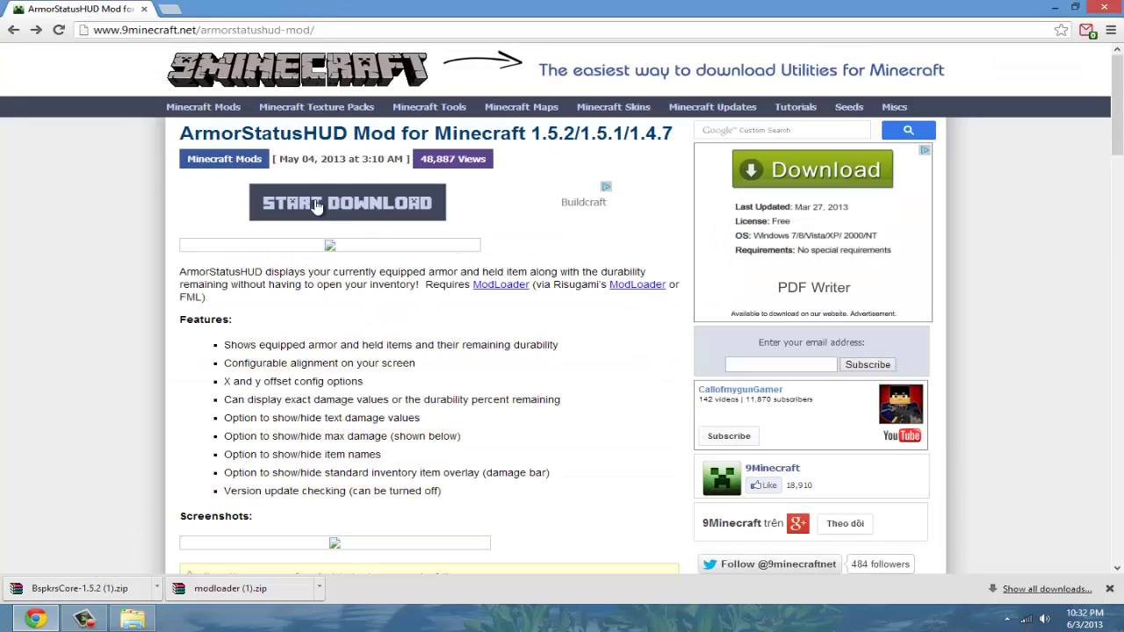
Start the ArmorStatusHUD 1.5.2 zip download and drag the BspkrsCore zip onto the desktop
scroll(237, 154, down, 5)
scroll(237, 155, up, 5)
scroll(242, 162, down, 10)
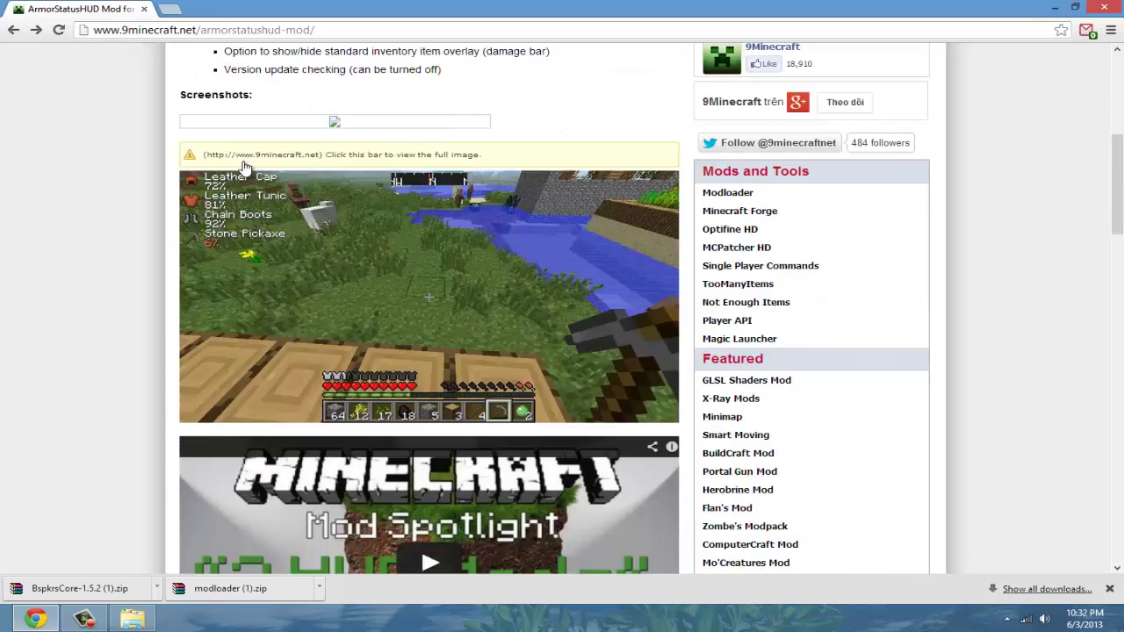
scroll(246, 167, down, 3)
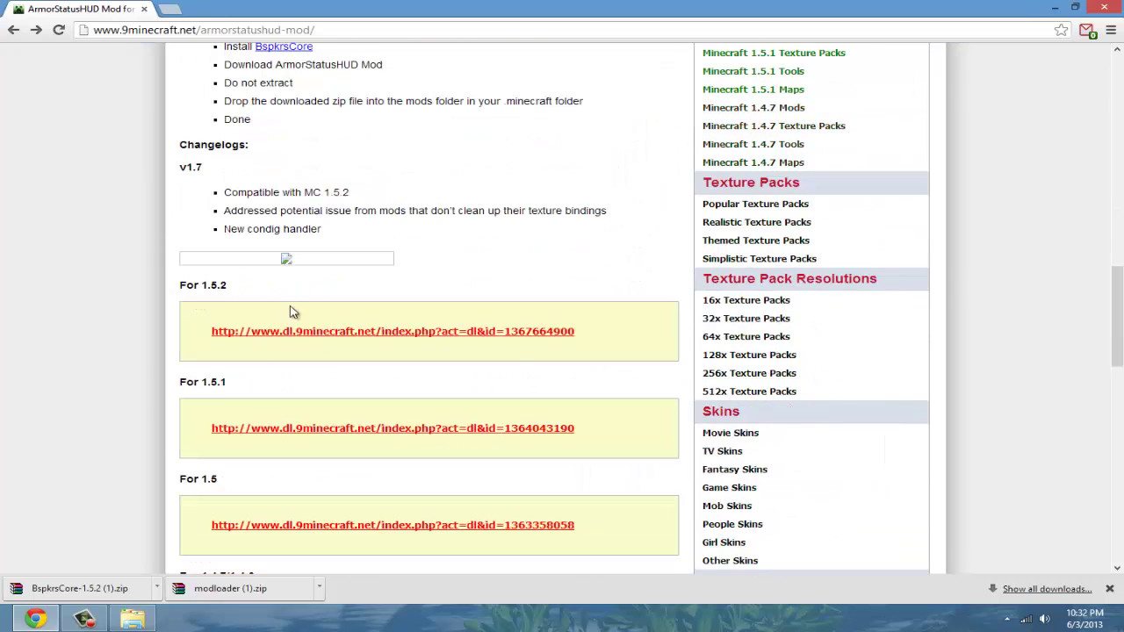
click(255, 331)
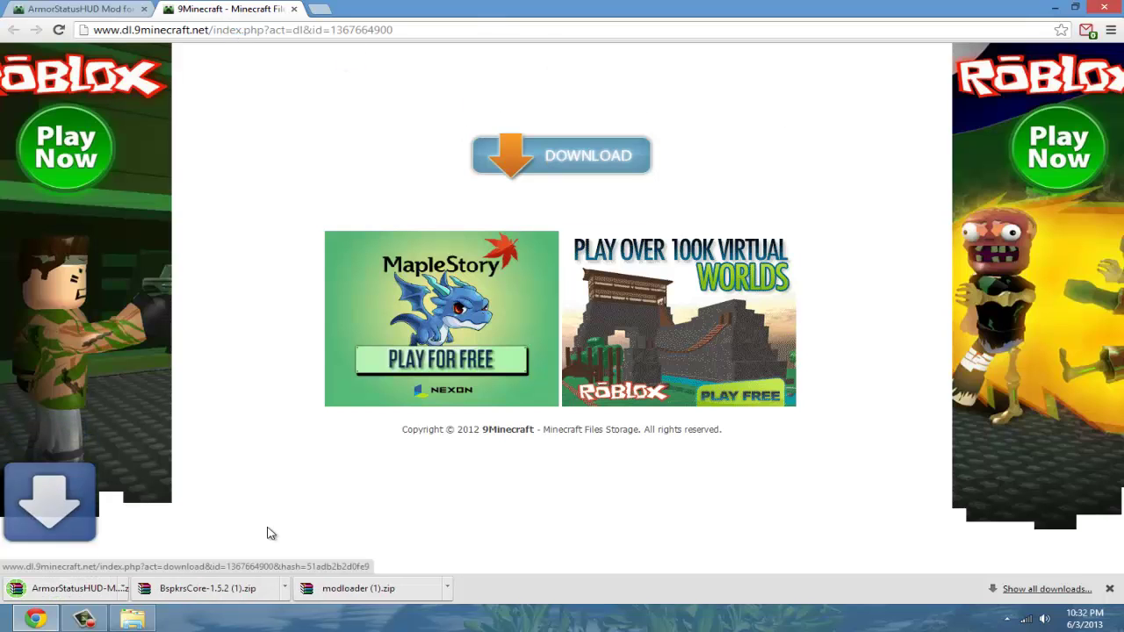
click(546, 169)
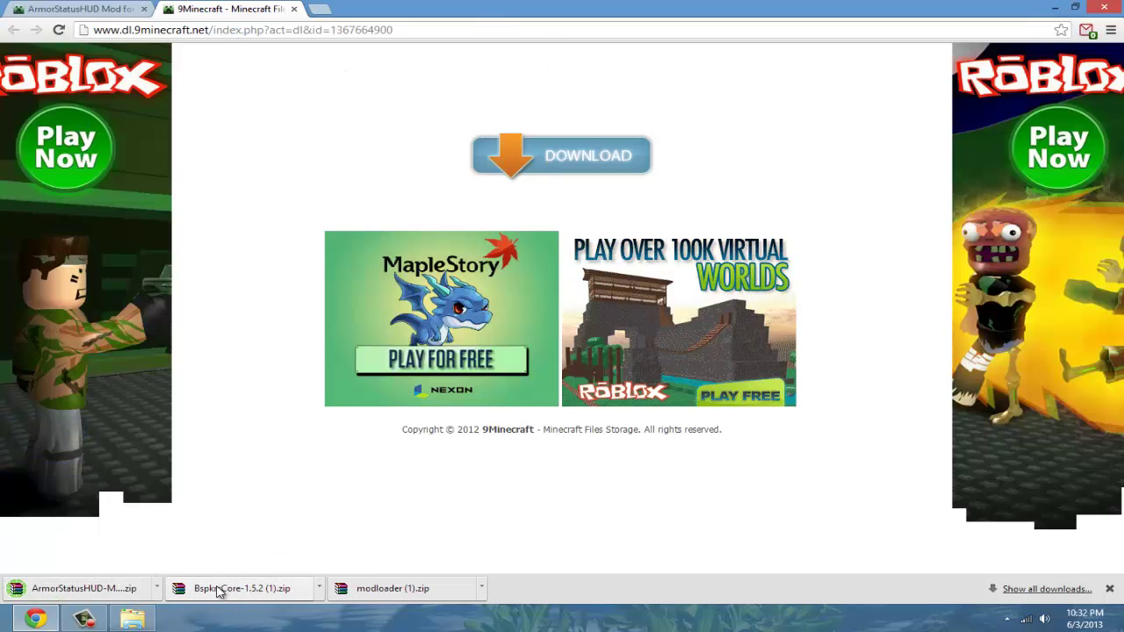
mouse_move(220, 593)
mouse_down()
mouse_move(587, 526)
mouse_move(567, 333)
mouse_move(729, 316)
mouse_move(637, 189)
mouse_move(674, 104)
mouse_up()
Drag the ArmorStatusHUD zip from the browser's download bar onto the desktop
click(35, 619)
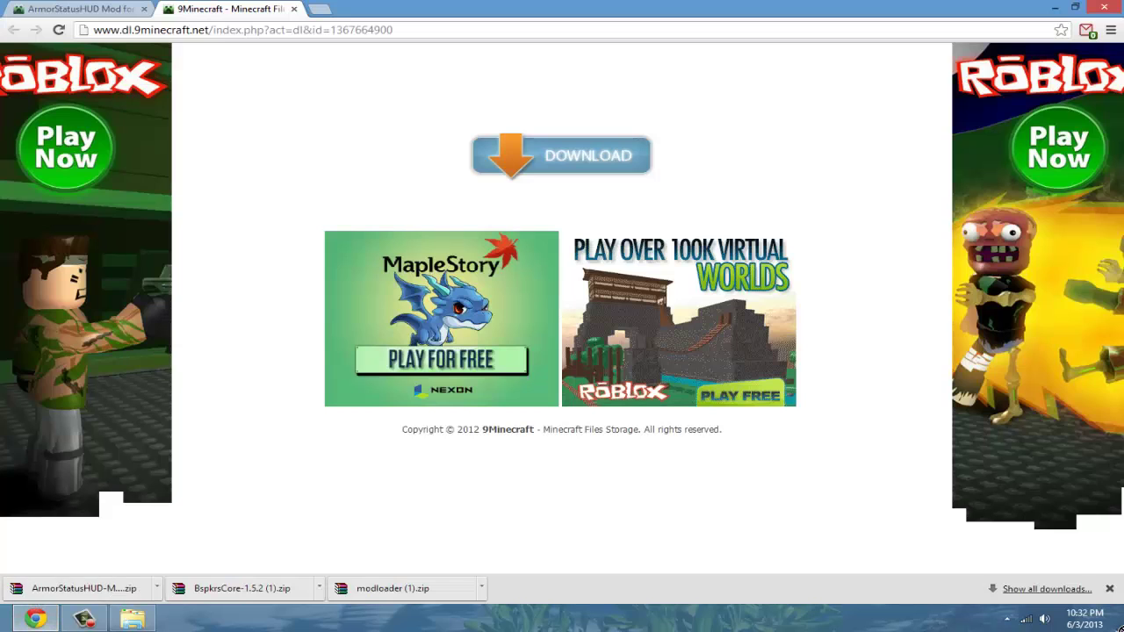
mouse_move(83, 588)
mouse_down()
mouse_move(746, 290)
mouse_move(615, 158)
mouse_move(626, 180)
mouse_up()
click(622, 184)
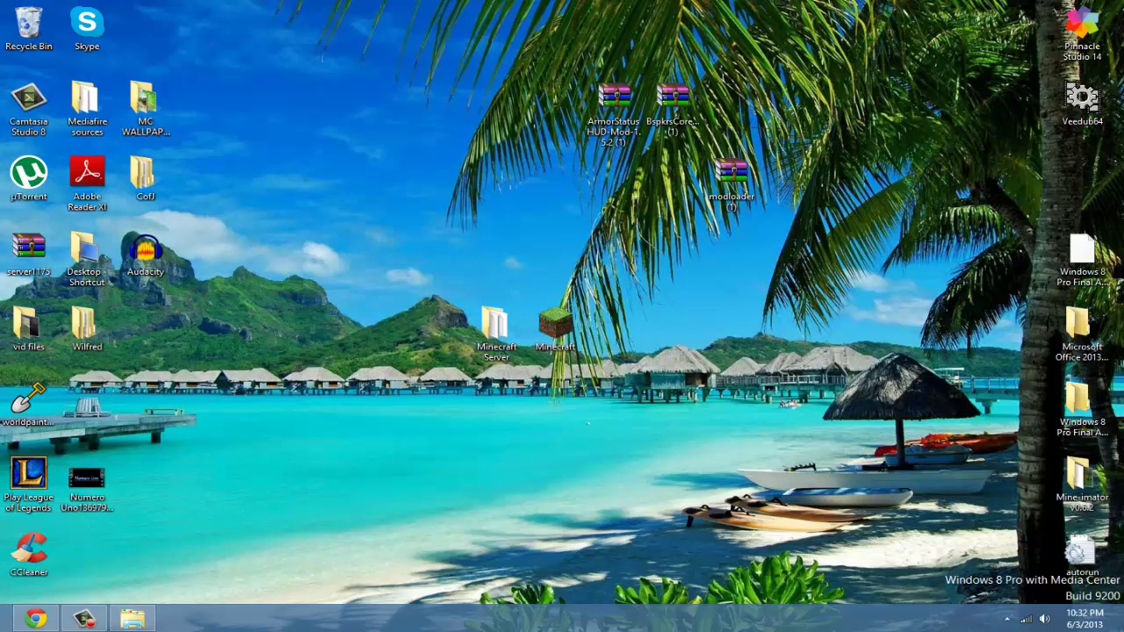
Open the .minecraft mods folder and move both ArmorStatusHUD and BspkrsCore zips into it
click(132, 619)
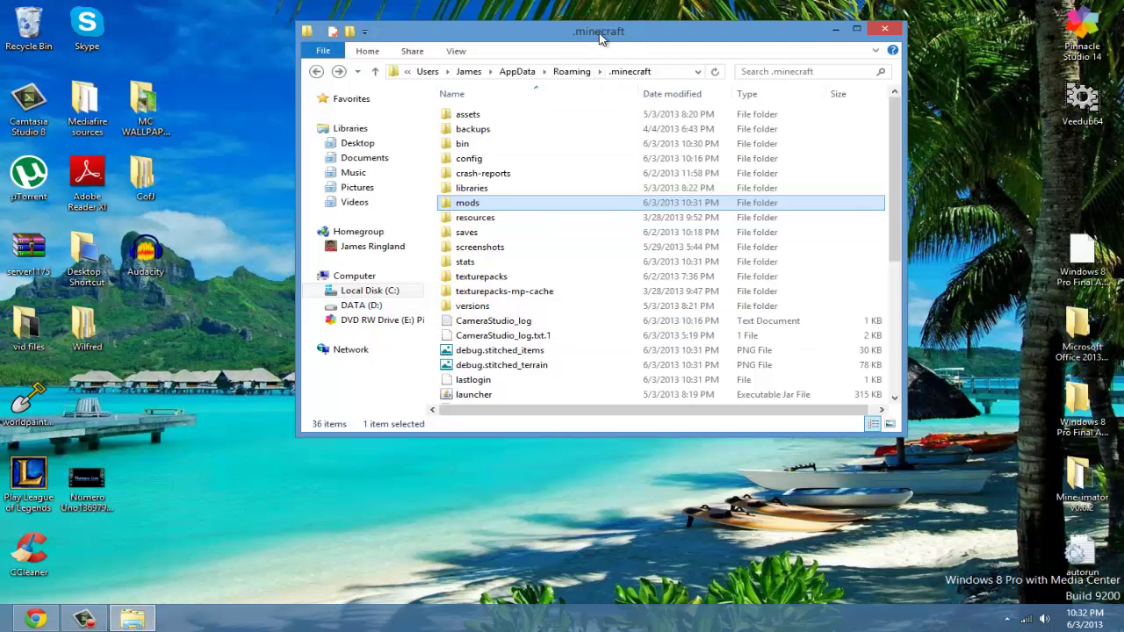
mouse_move(602, 35)
mouse_down()
mouse_move(627, 80)
mouse_move(635, 141)
mouse_up()
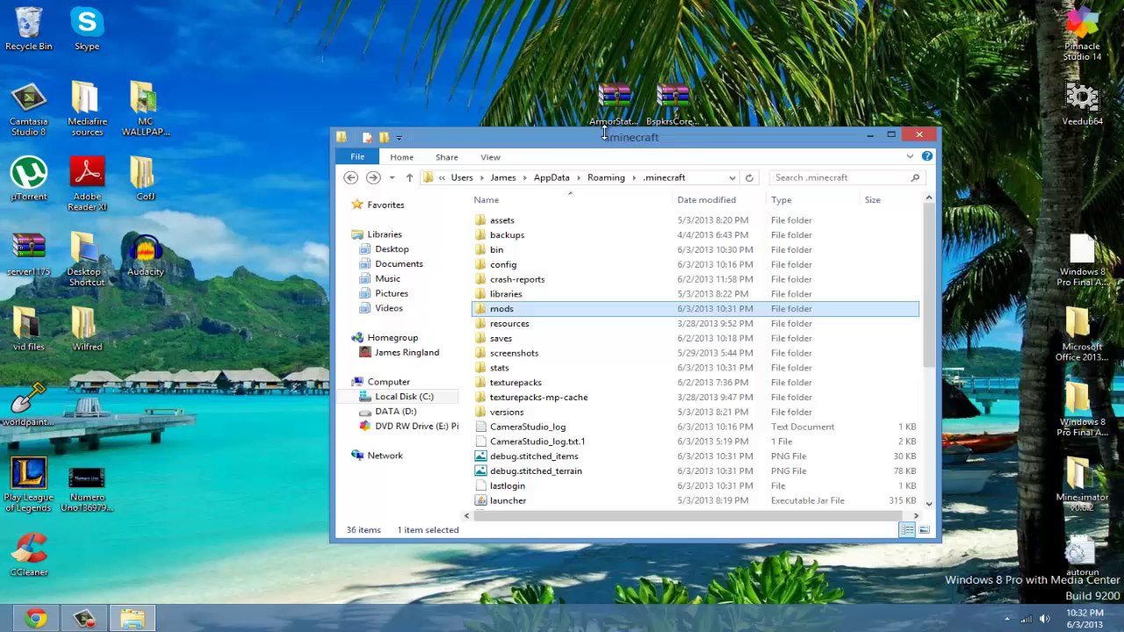
double_click(531, 309)
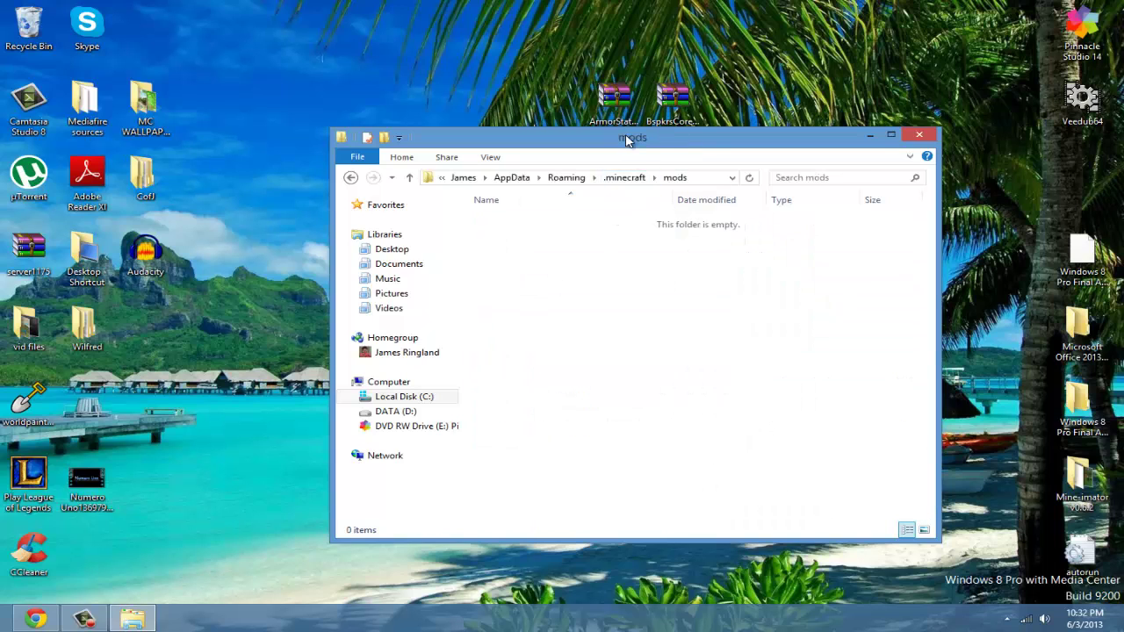
drag(629, 140, 634, 180)
mouse_move(745, 97)
mouse_down()
mouse_move(586, 132)
mouse_move(623, 219)
mouse_move(624, 353)
mouse_up()
click(624, 354)
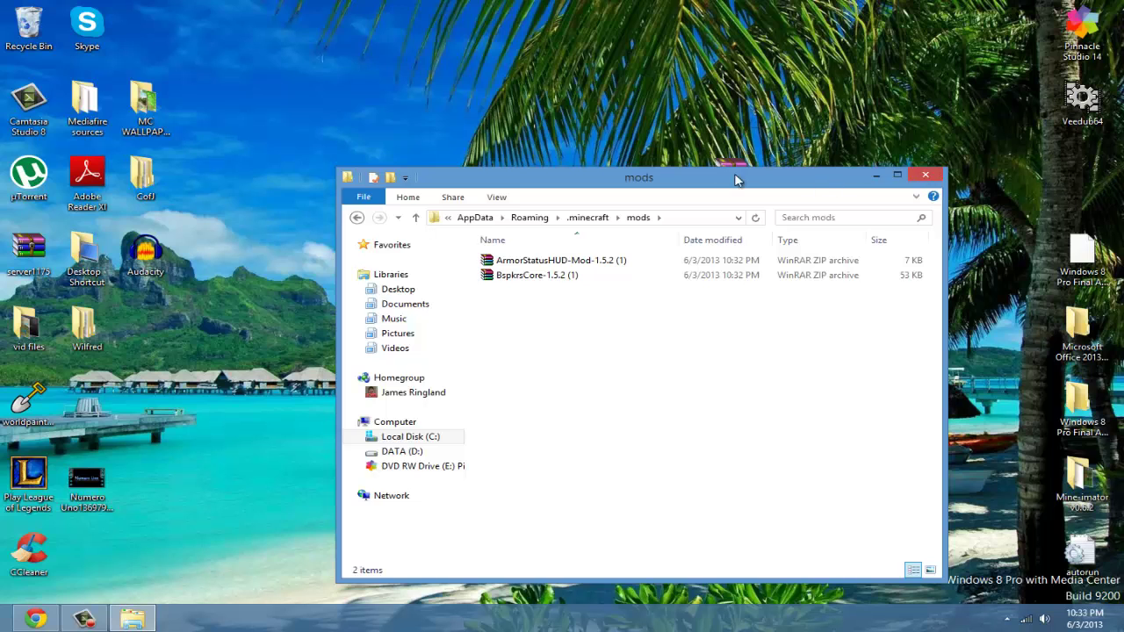
drag(722, 176, 614, 176)
Close the mods folder, then launch Minecraft 1.5.2 and log in
click(820, 173)
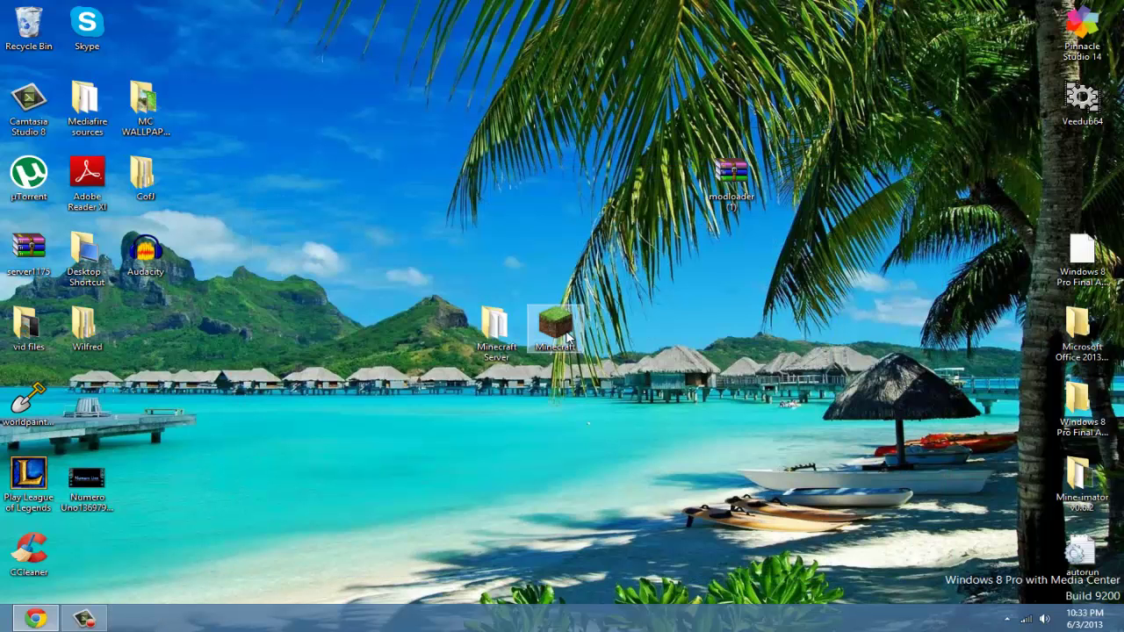
click(566, 334)
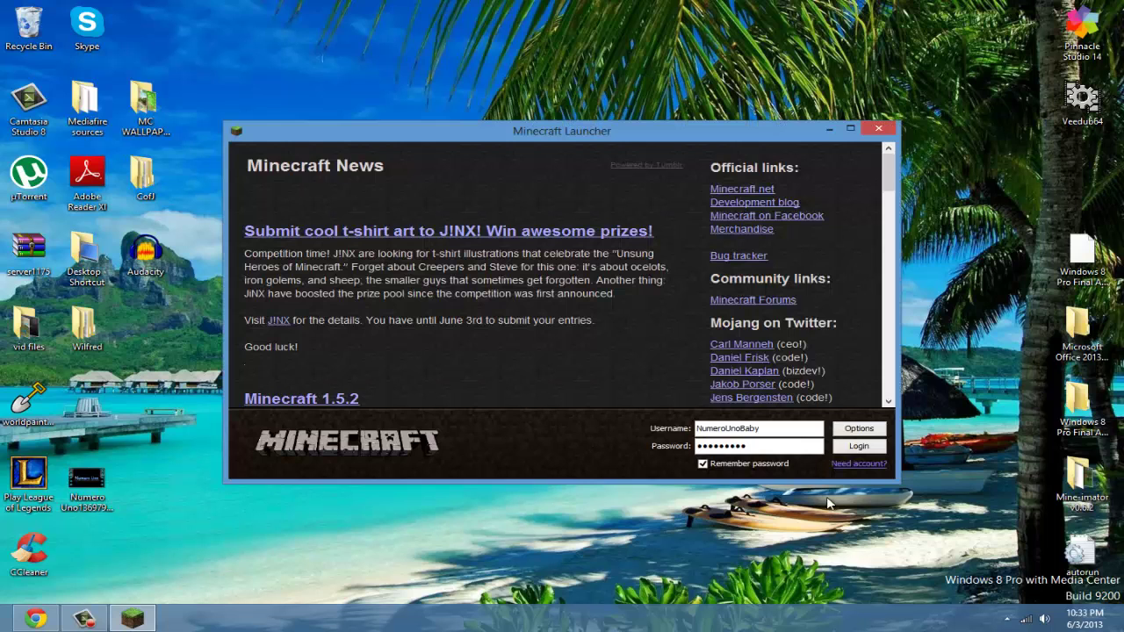
click(849, 450)
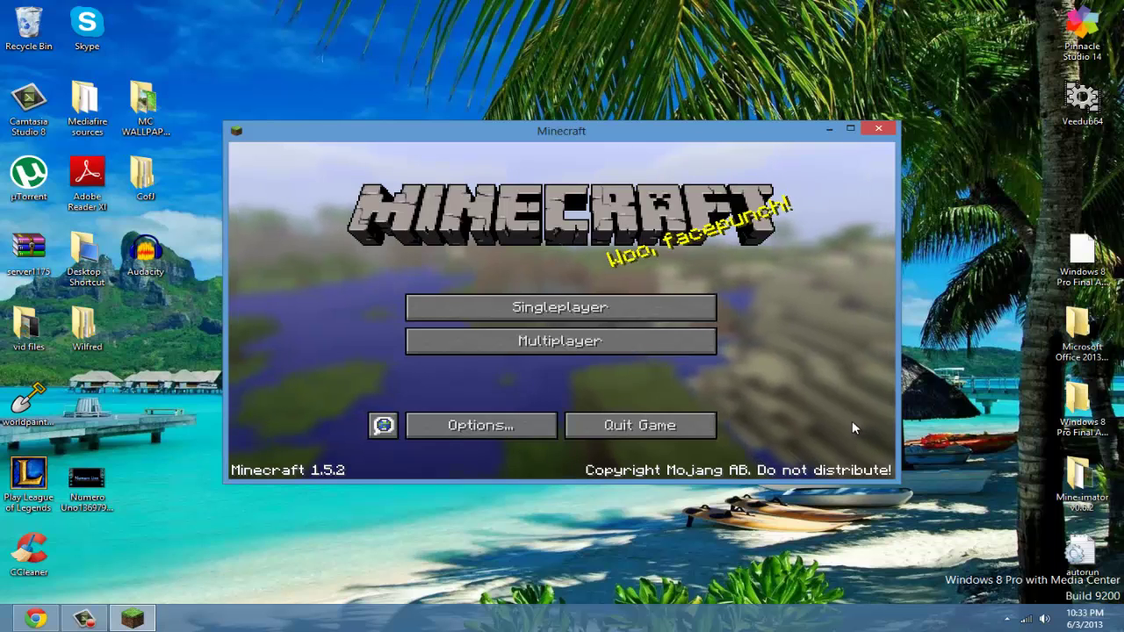
Enter Singleplayer with the game window maximized and start creating a new world
click(650, 303)
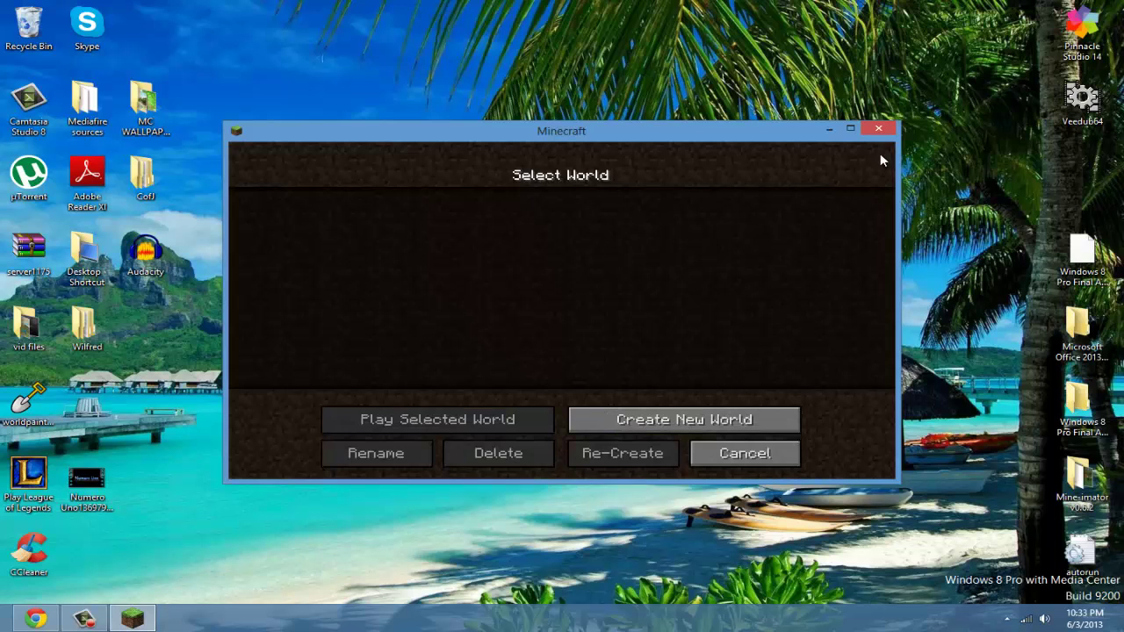
click(850, 129)
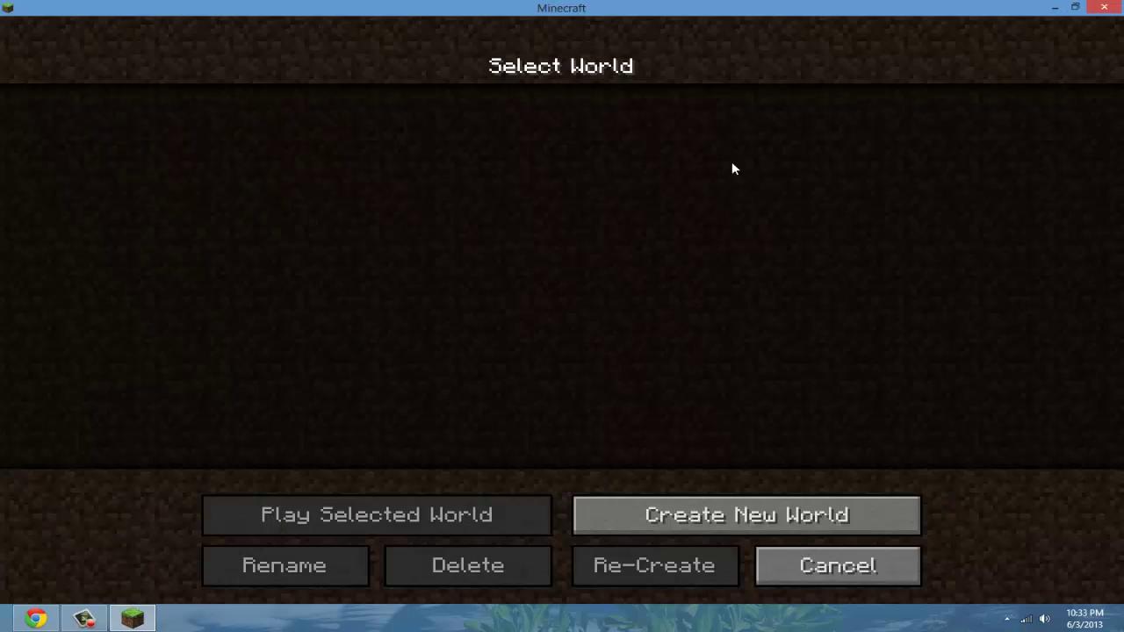
click(816, 518)
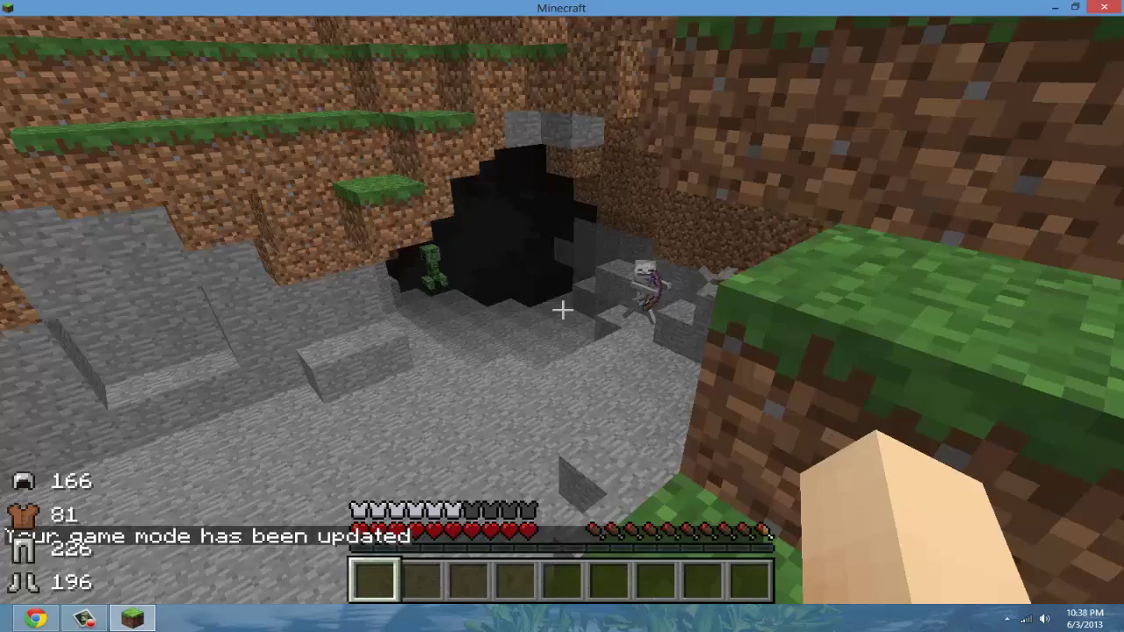
Walk toward the cave and drop into the stone pit near the creeper
key(w)
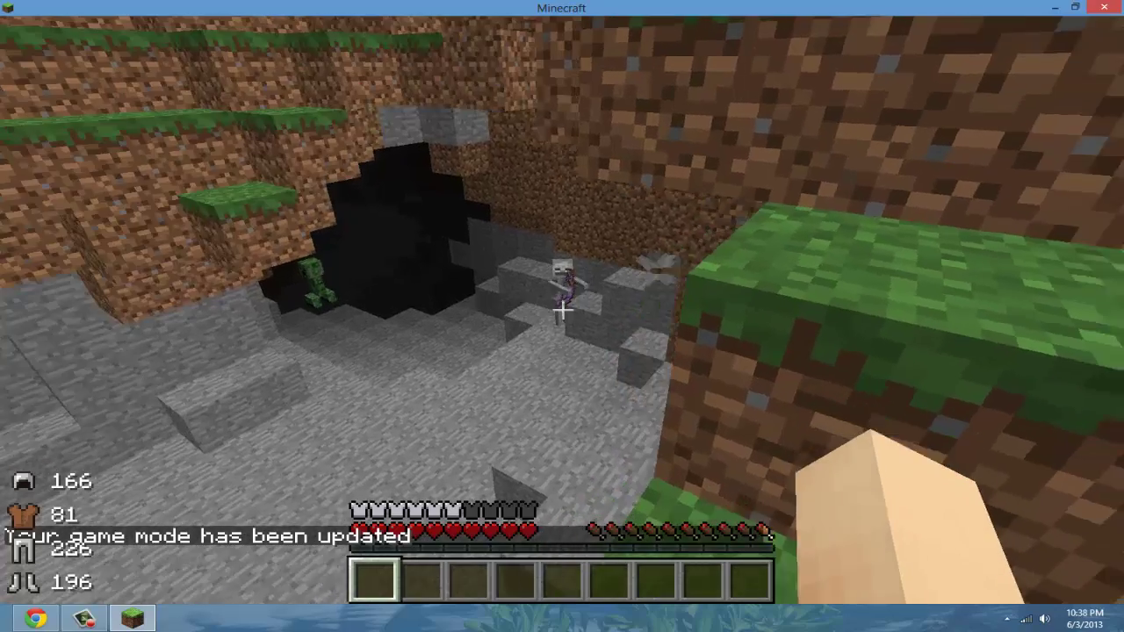
key(w)
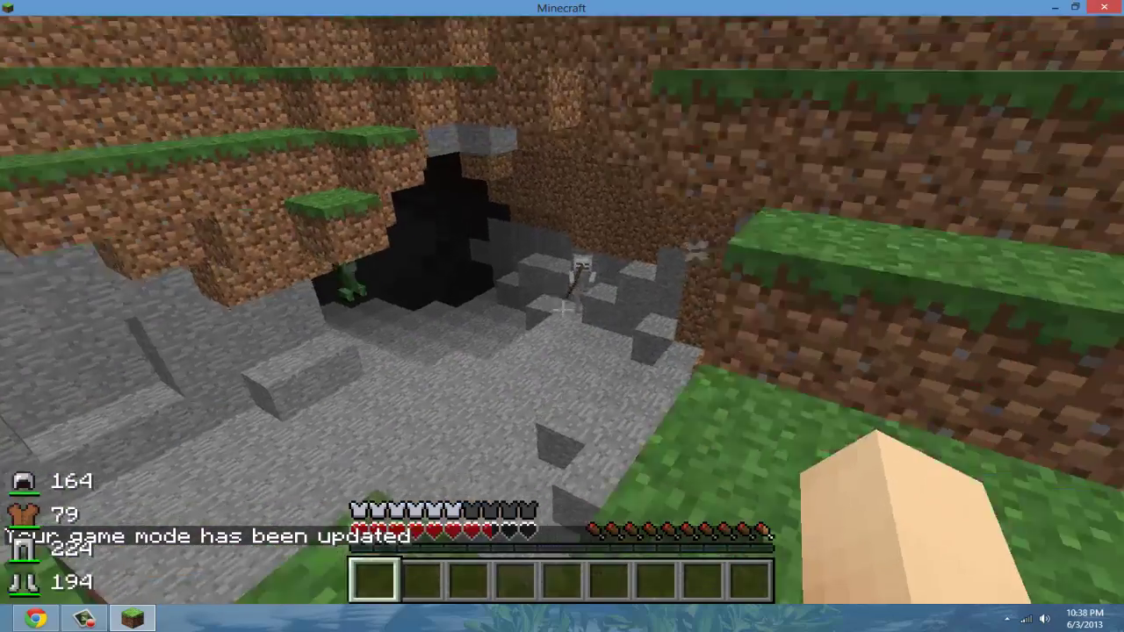
key(w)
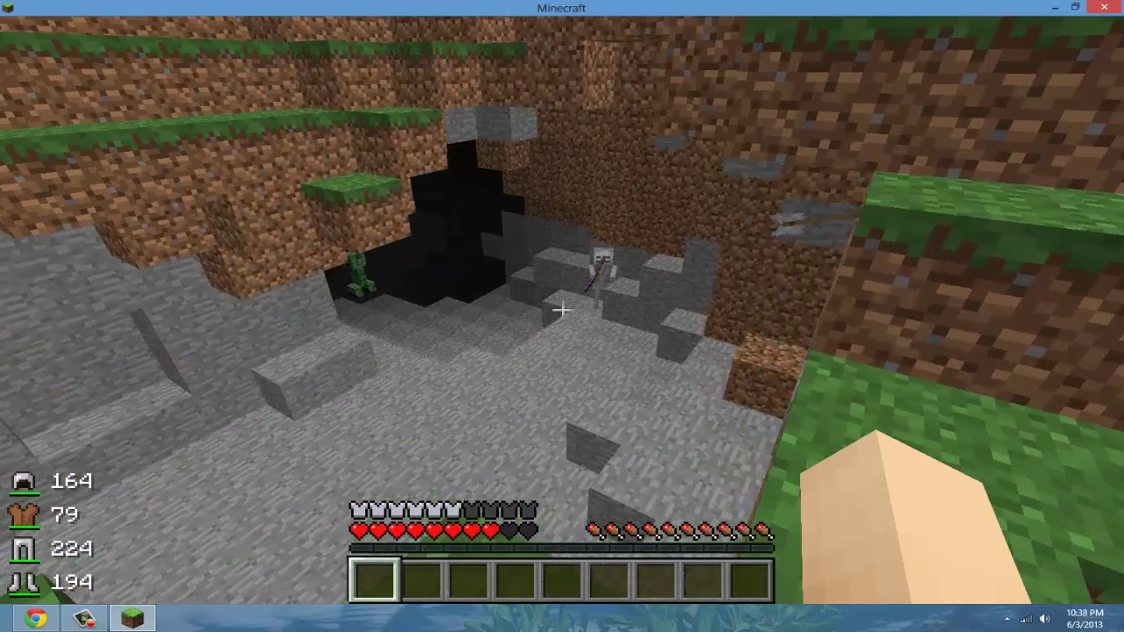
key(w)
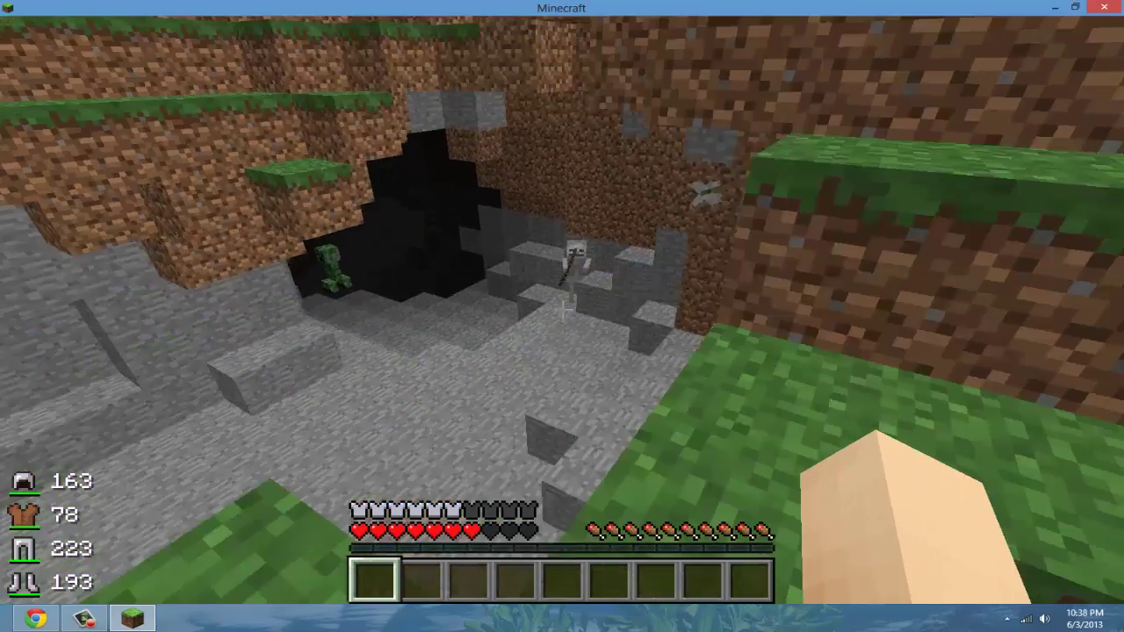
key(w)
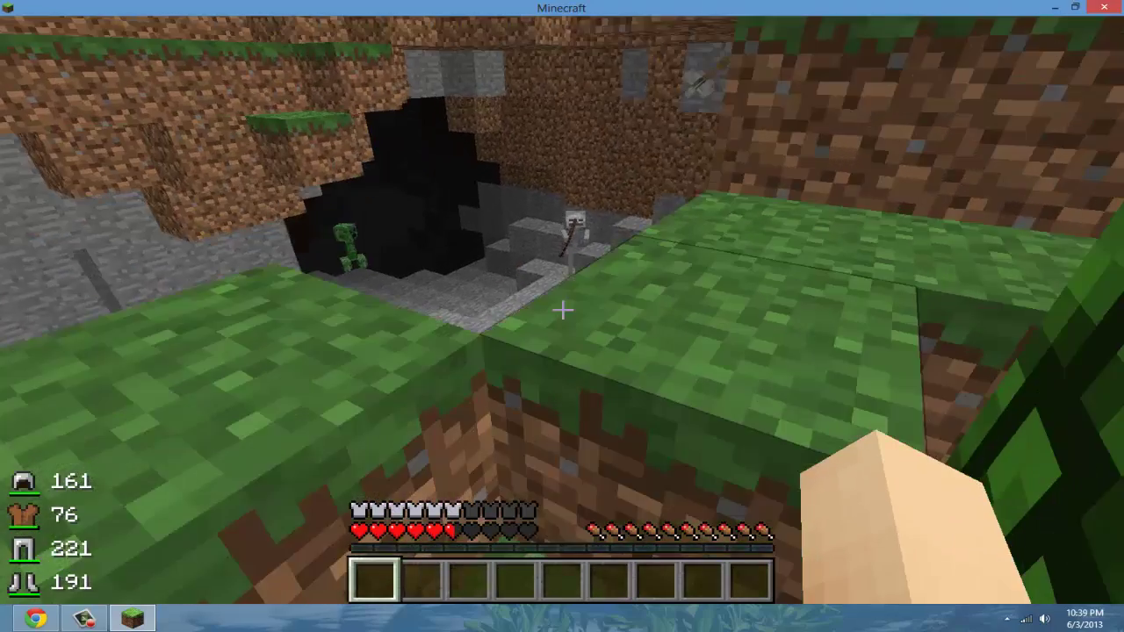
key(w)
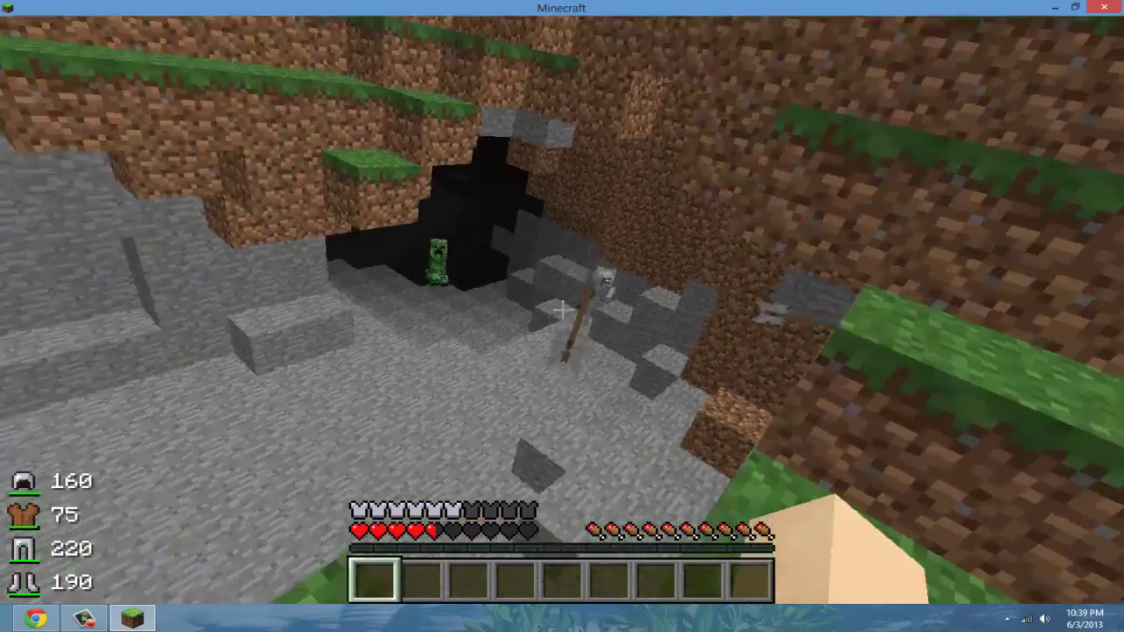
key(w)
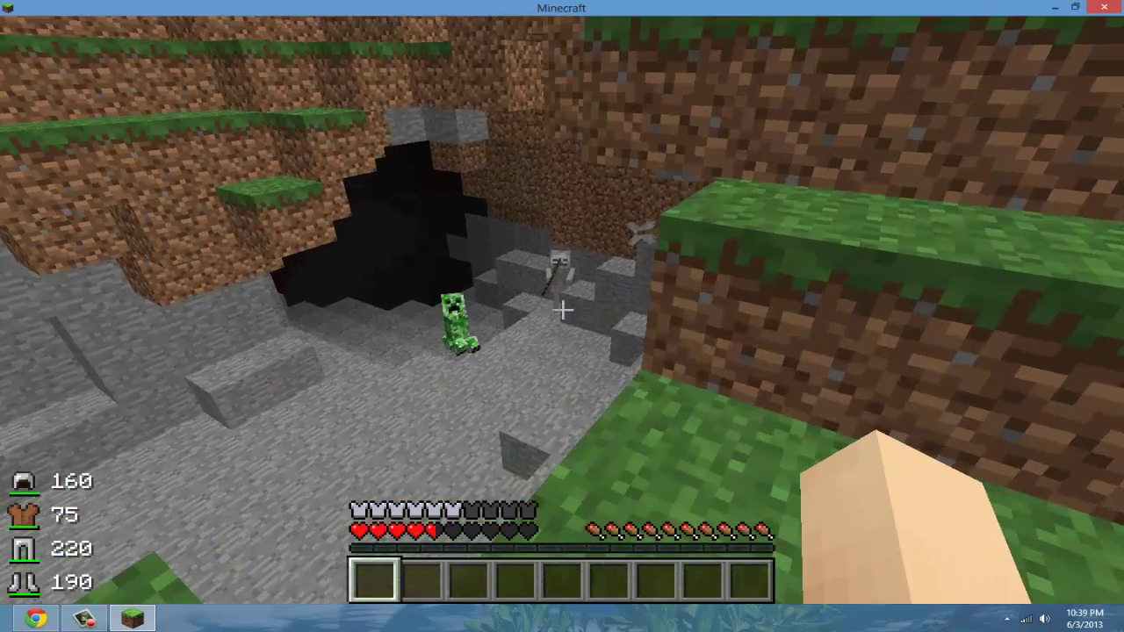
key(w)
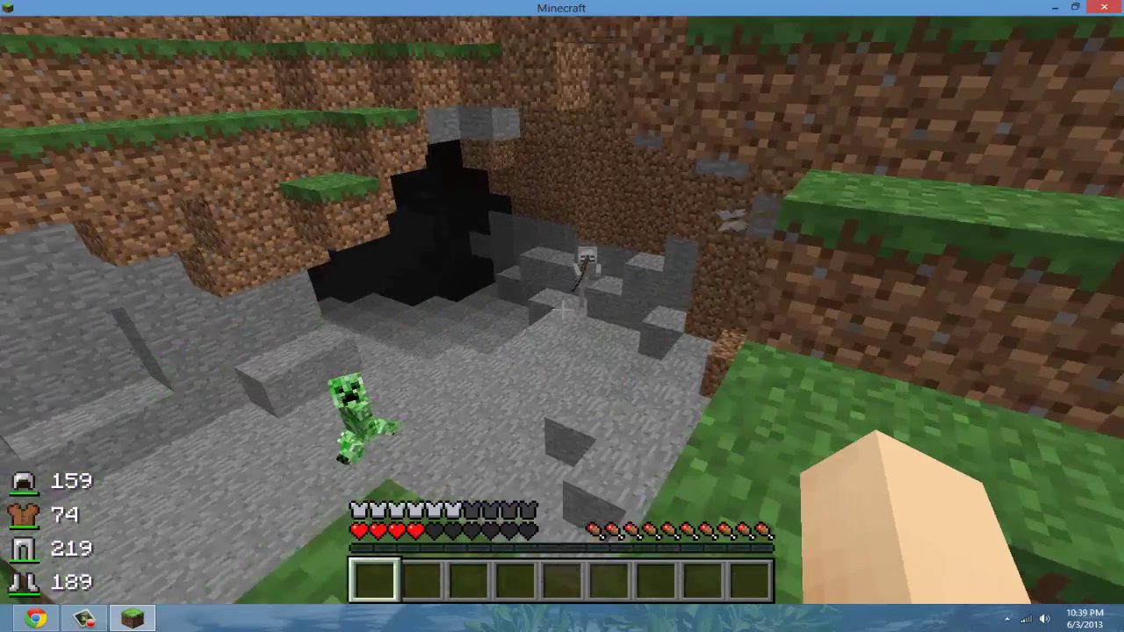
Move along the grass ledge and back into the pit toward the skeleton until killed
key(s)
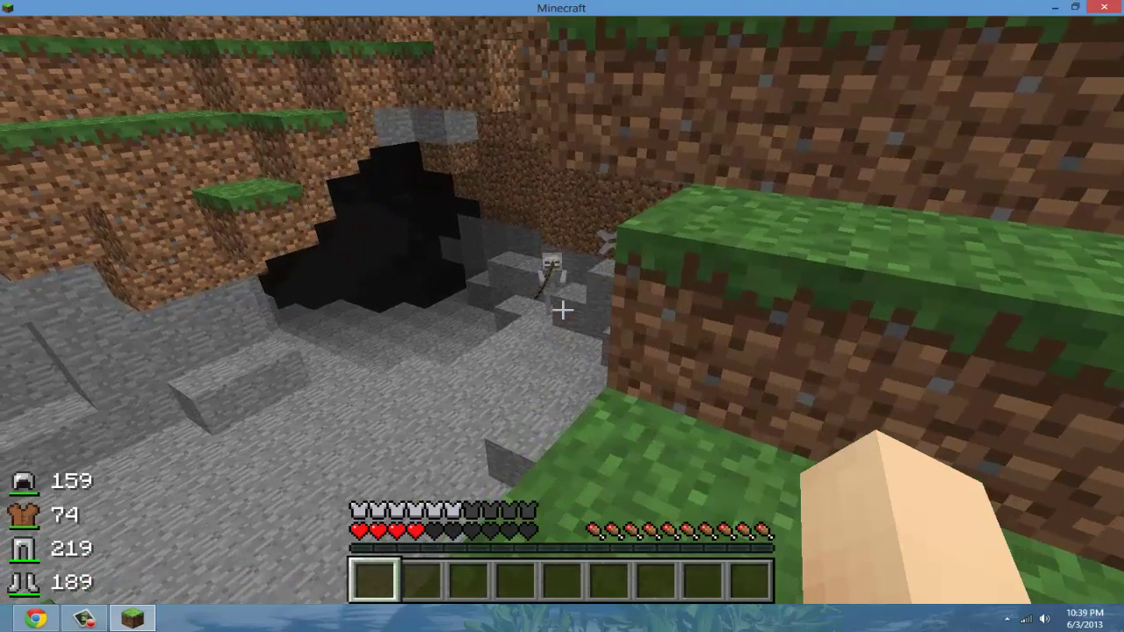
key(a)
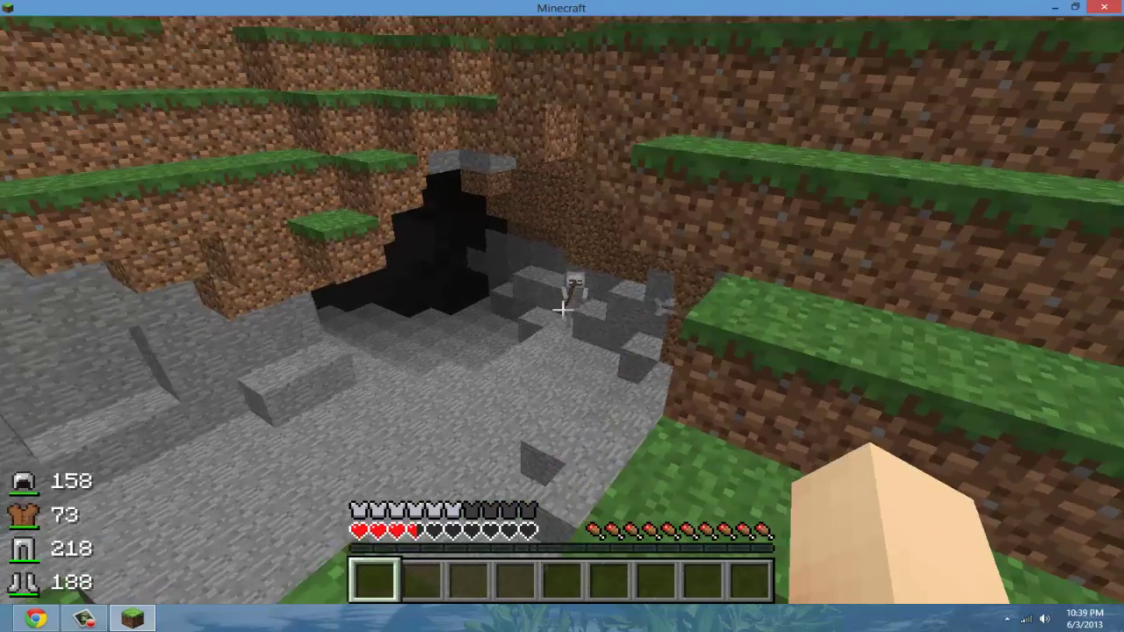
key(w)
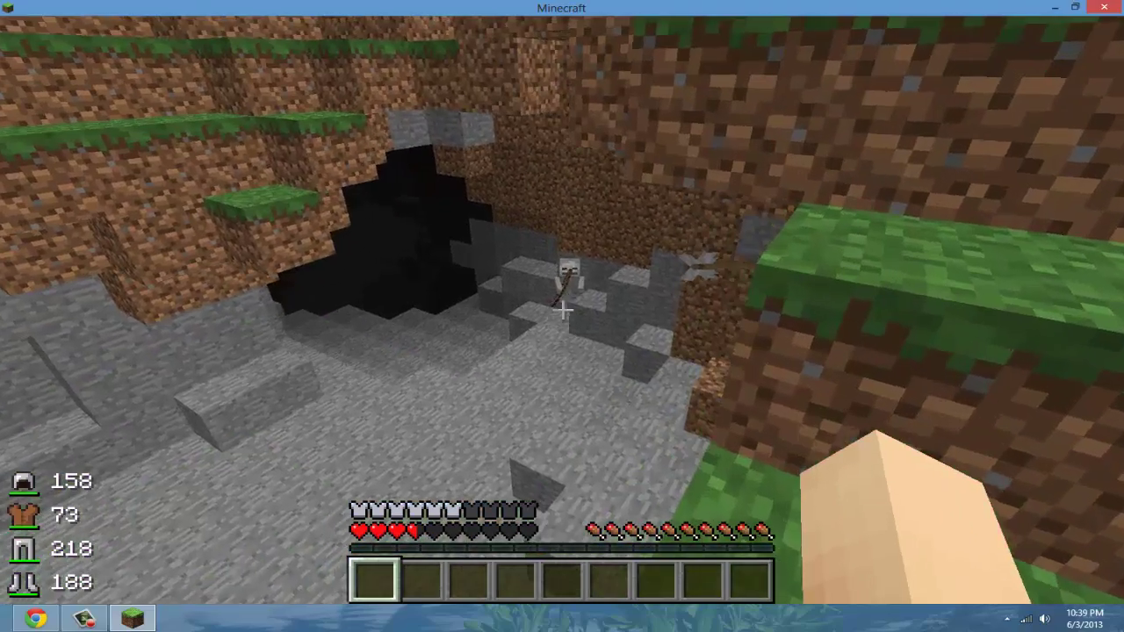
key(w)
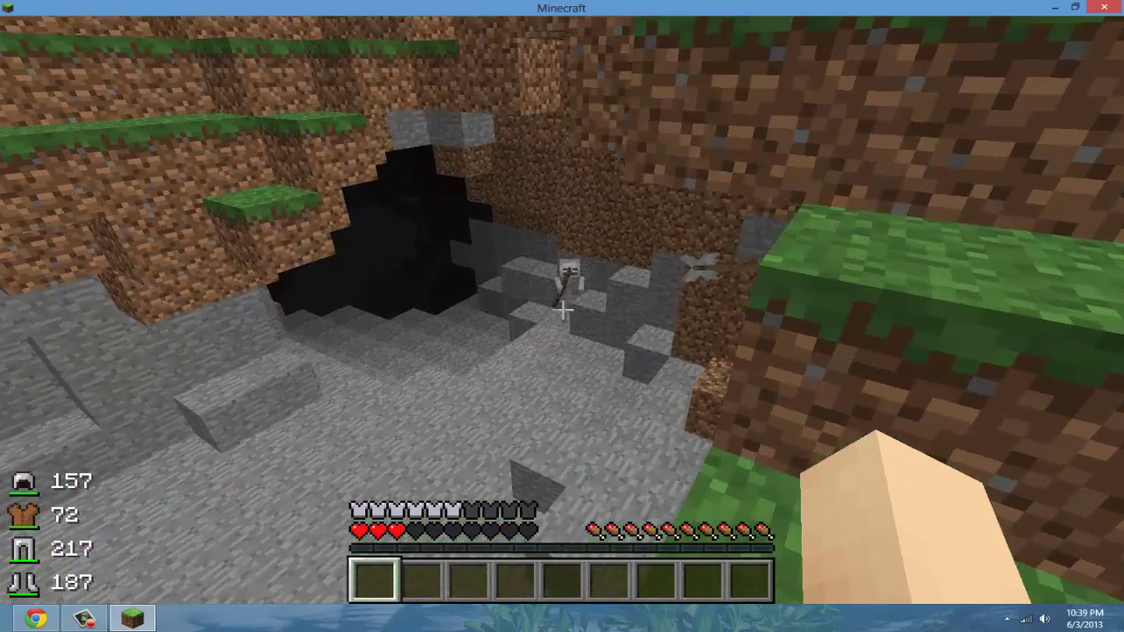
key(s)
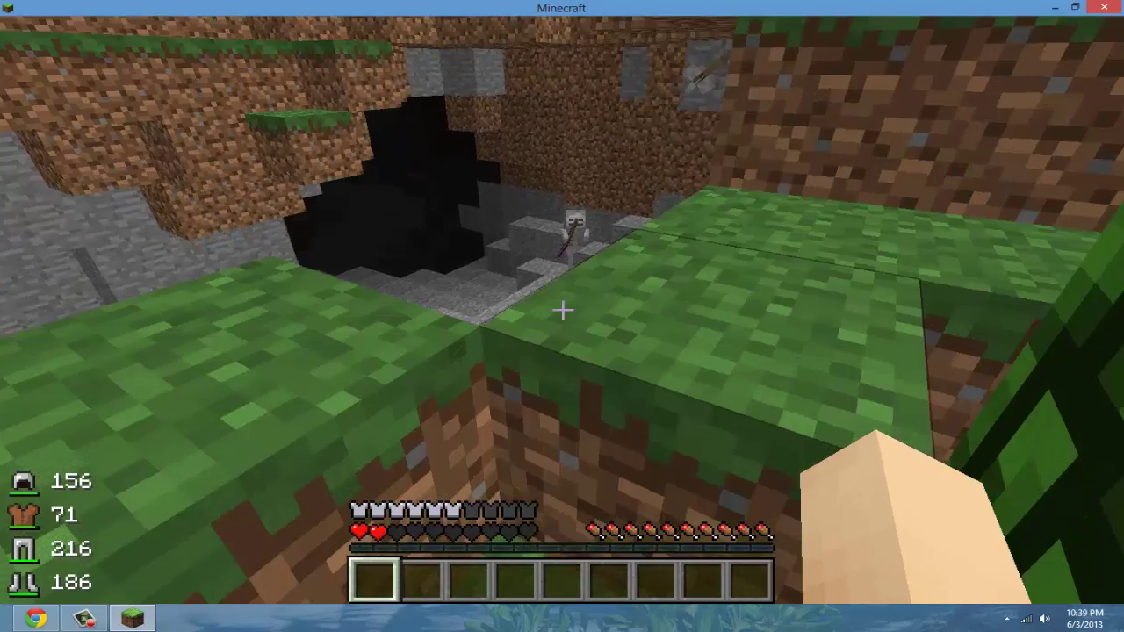
key(w)
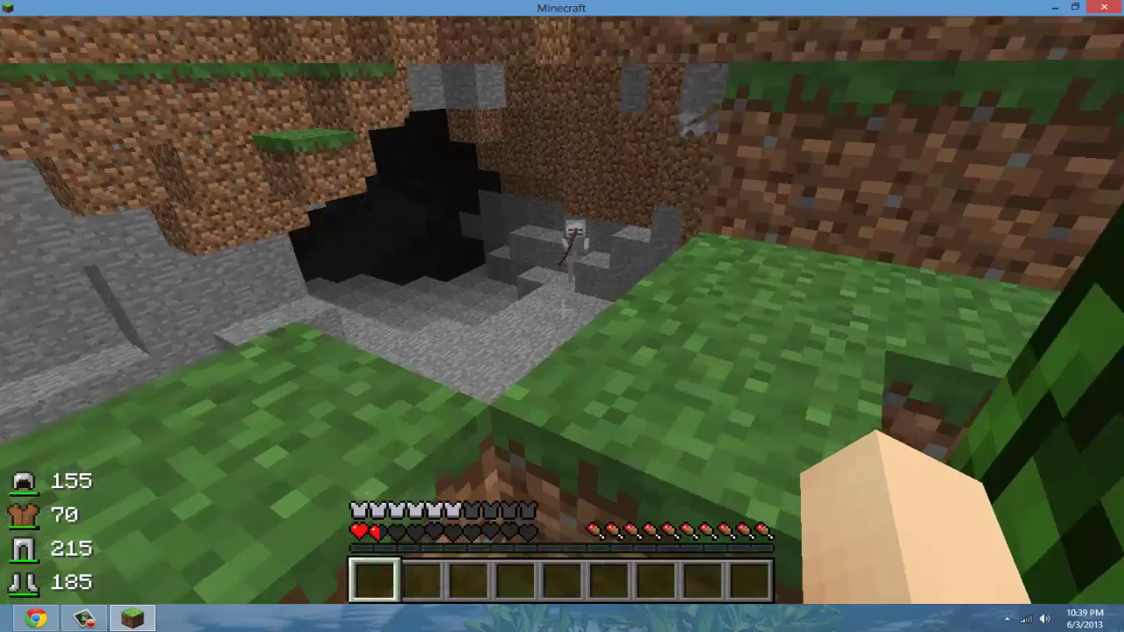
key(w)
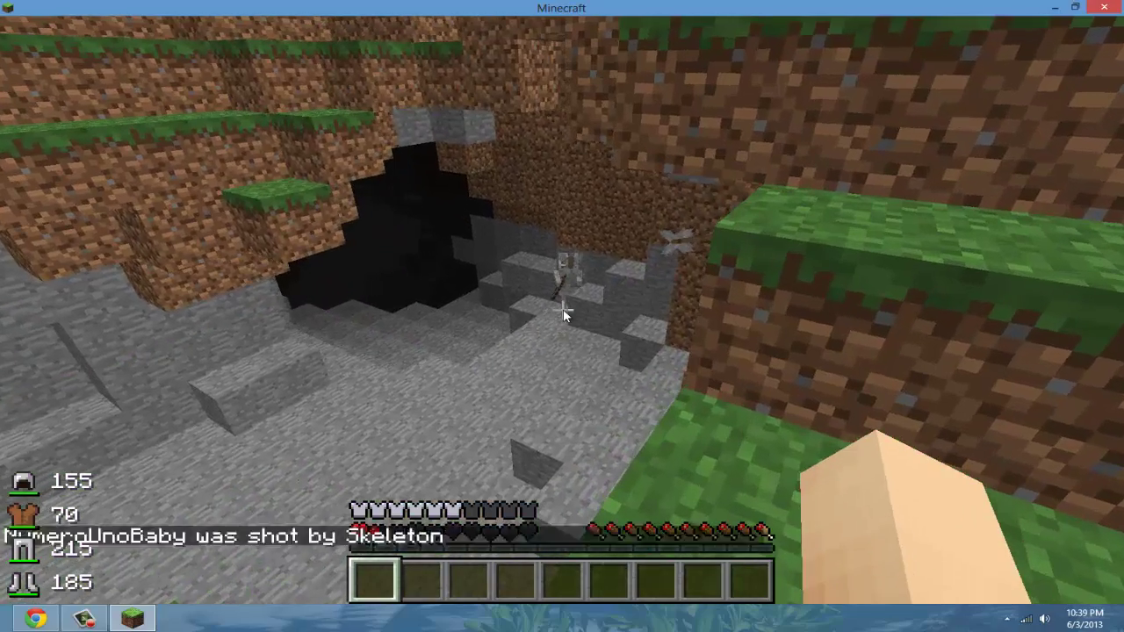